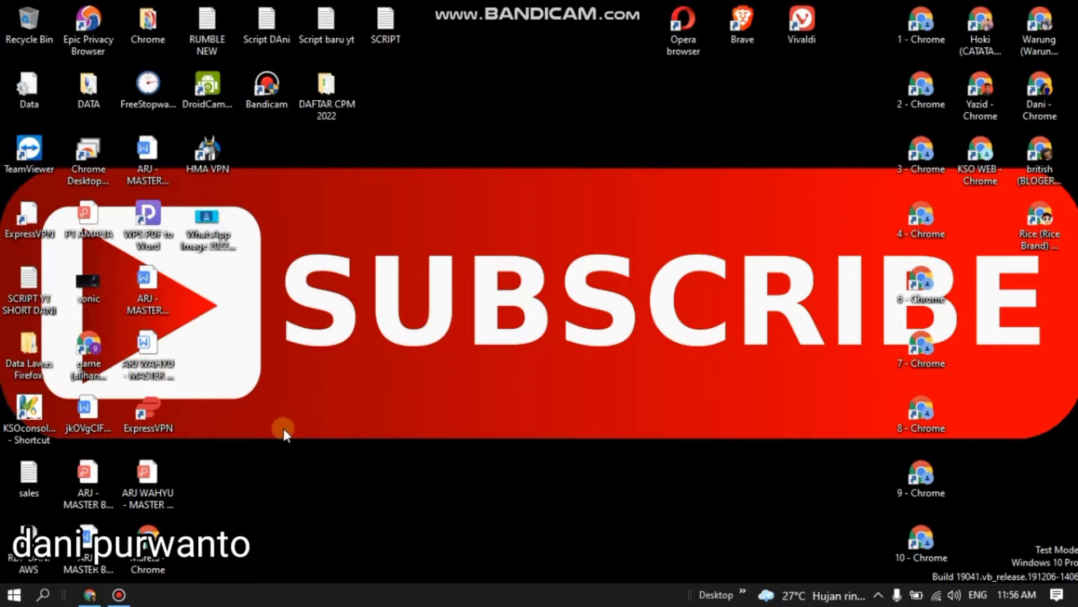
# Open suratplus.com in Chrome and go to its MASUK sign-in page
pyautogui.click(90, 595)
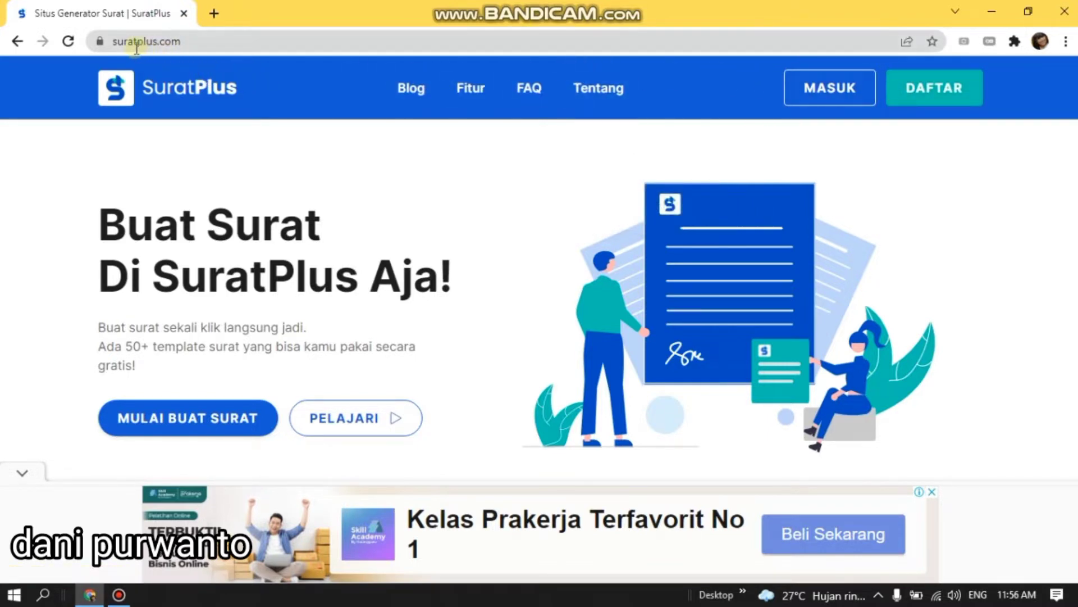
pyautogui.click(185, 39)
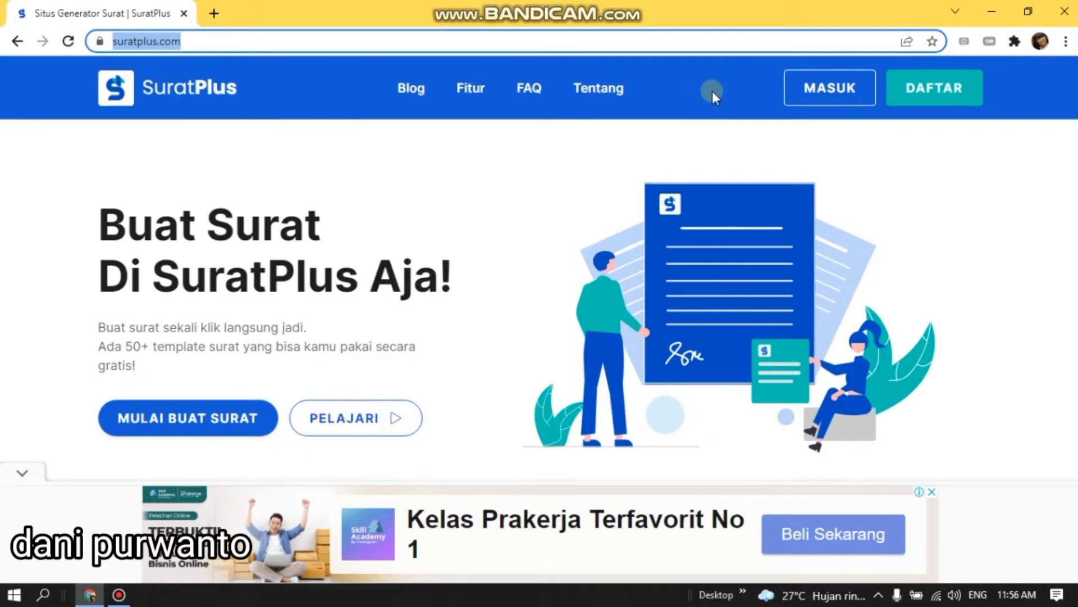
pyautogui.click(935, 98)
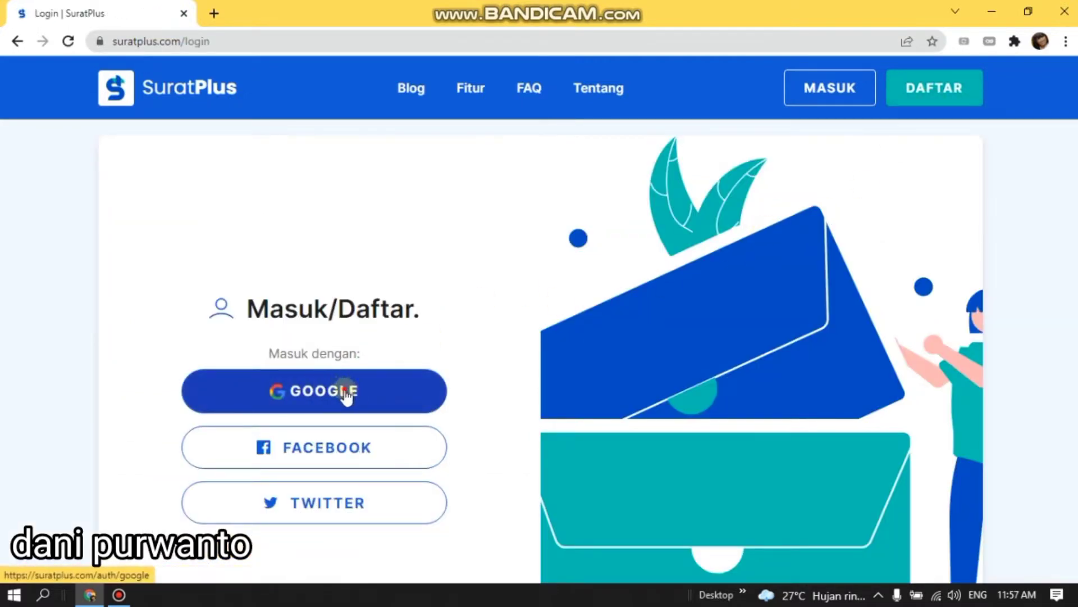
# Log in to SuratPlus with Google, choosing the user's Google account
pyautogui.click(326, 397)
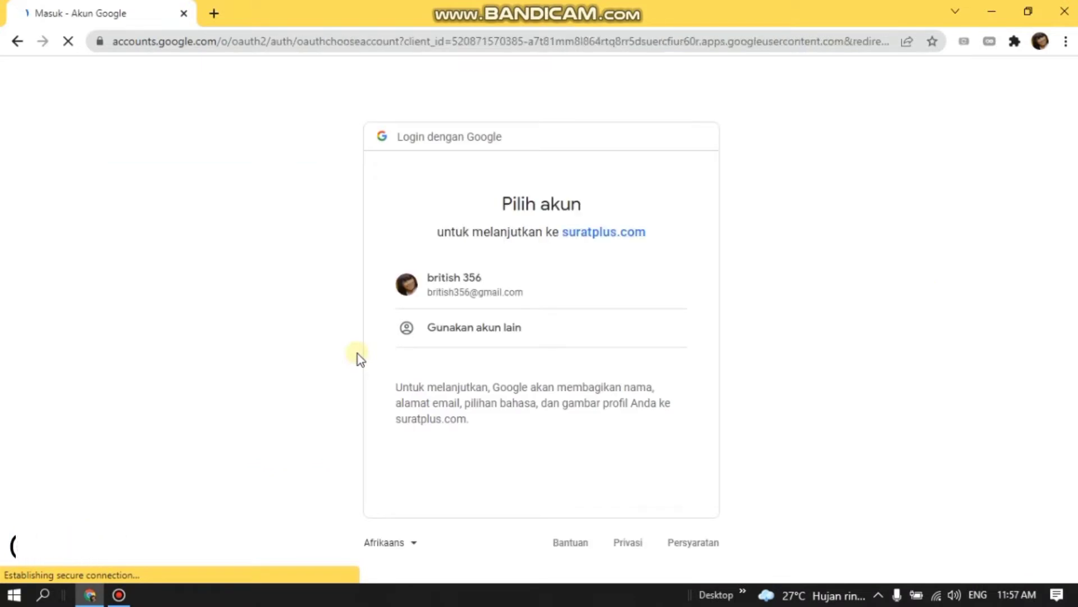
pyautogui.click(410, 287)
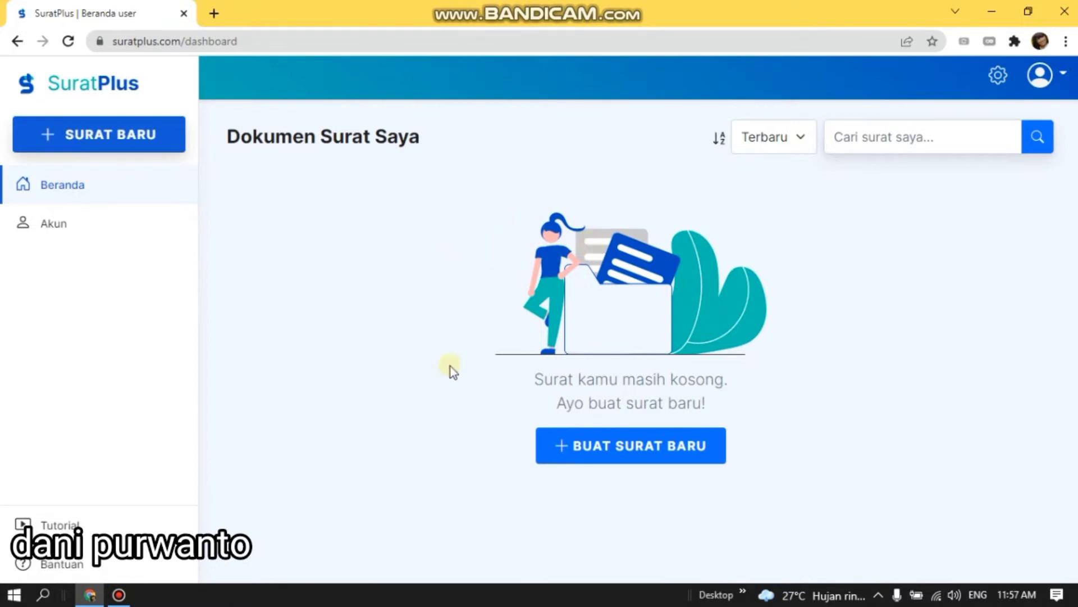
# Create a new letter from the Surat Izin Orang Tua template under Surat Umum
pyautogui.click(640, 455)
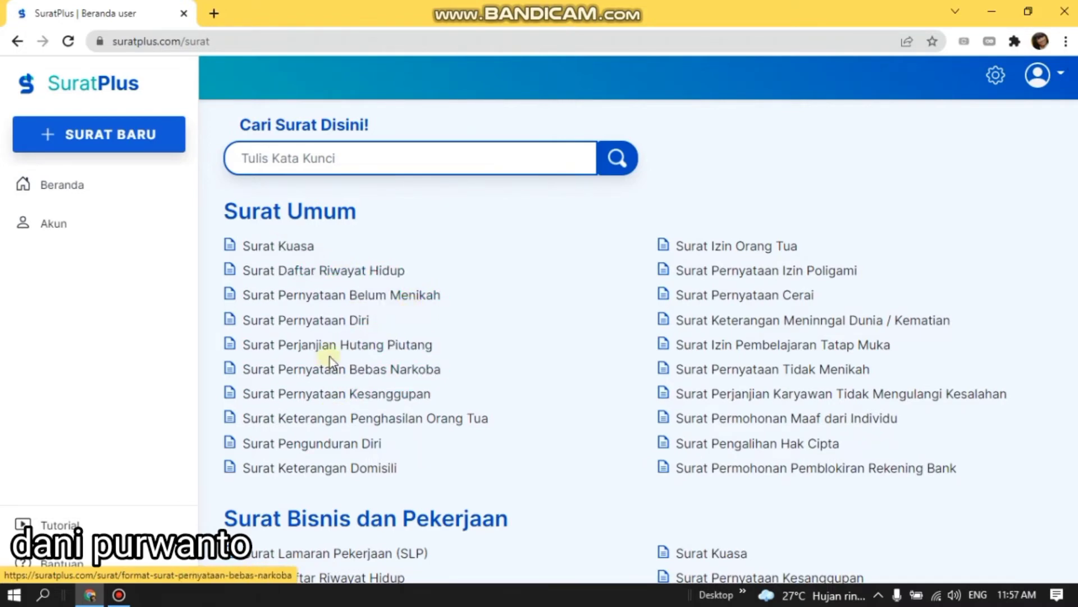
pyautogui.scroll(-3, 584, 371)
pyautogui.scroll(-3, 326, 272)
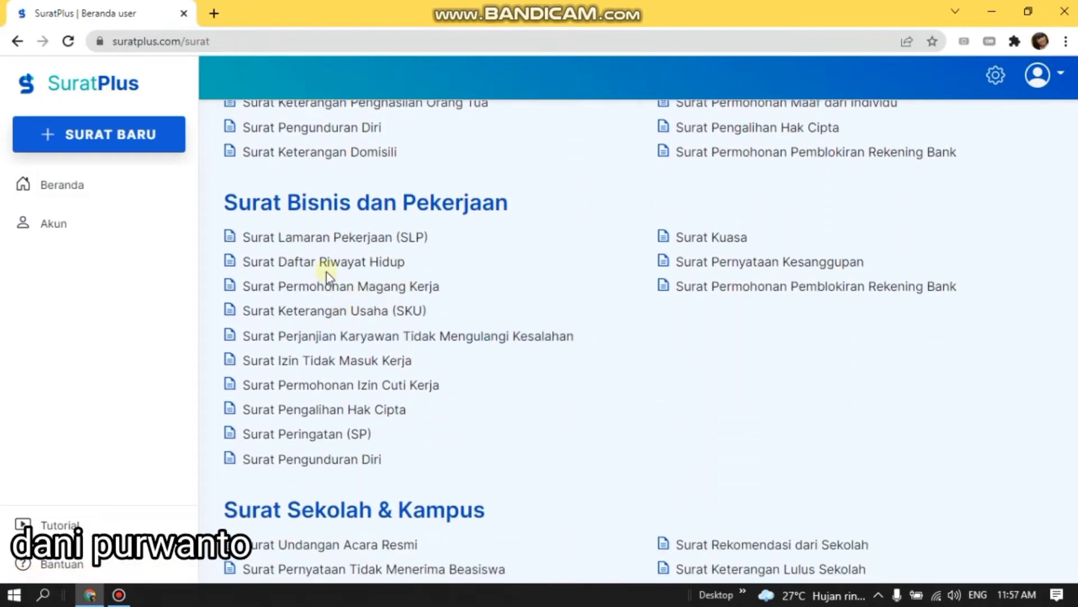
pyautogui.scroll(-4, 454, 257)
pyautogui.scroll(-4, 363, 319)
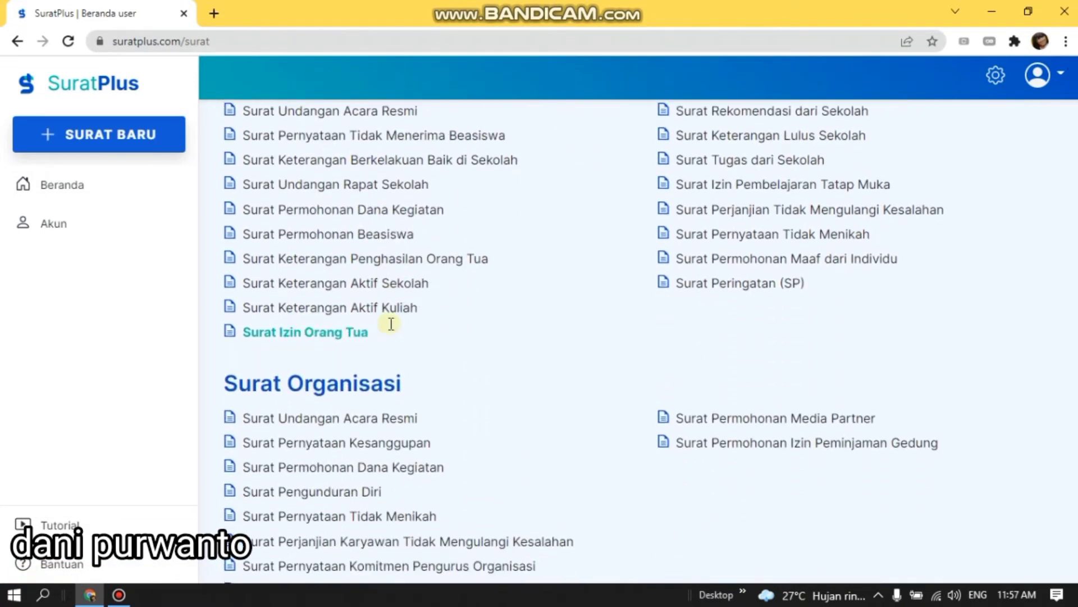
pyautogui.scroll(-2, 382, 327)
pyautogui.scroll(-3, 387, 328)
pyautogui.scroll(6, 382, 327)
pyautogui.scroll(3, 387, 318)
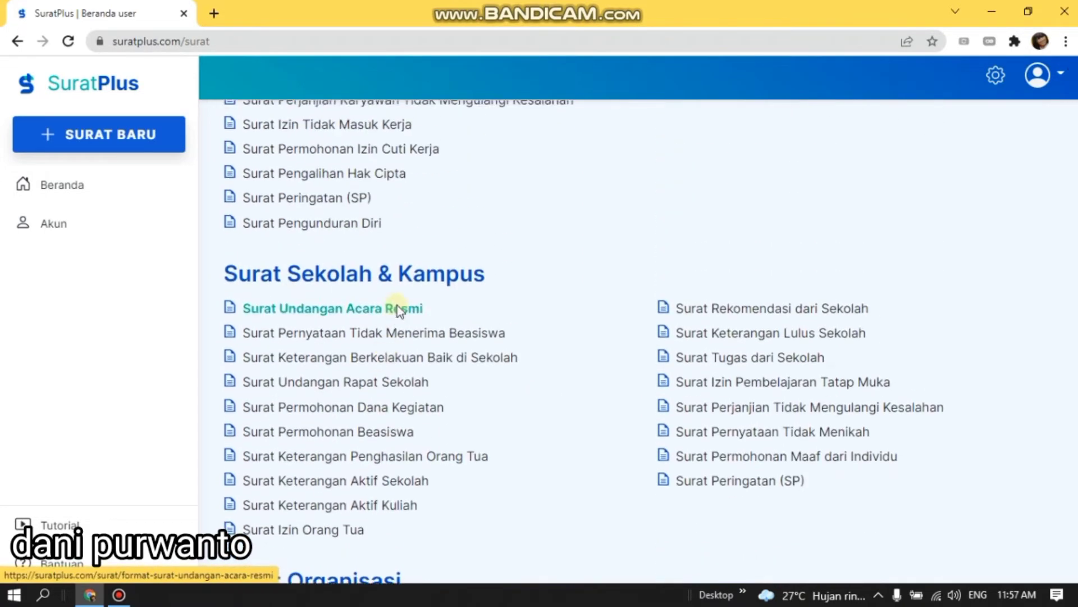
pyautogui.scroll(6, 396, 306)
pyautogui.scroll(4, 396, 304)
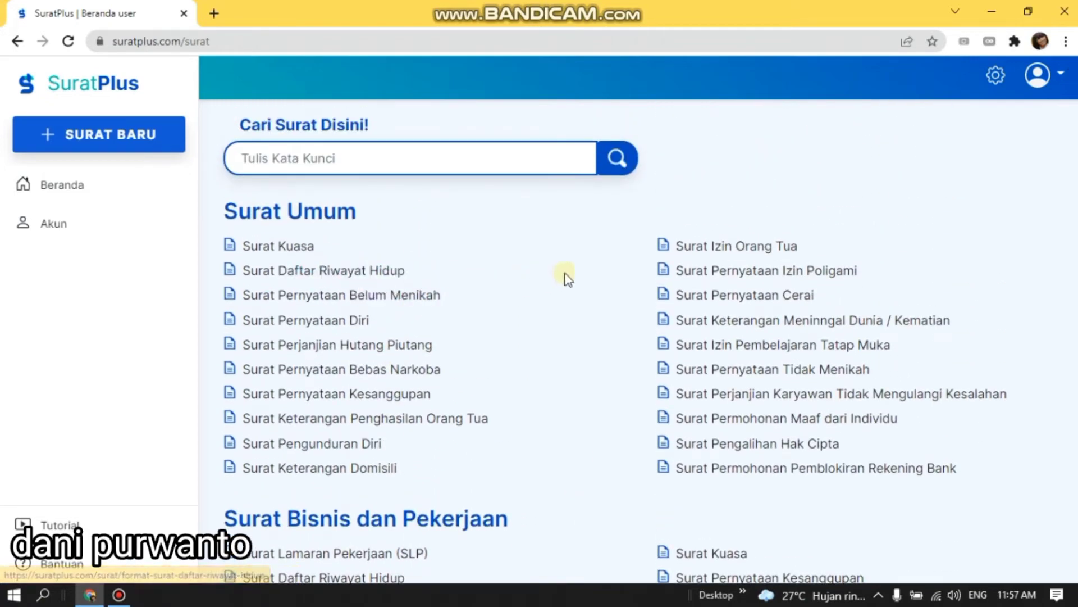
pyautogui.click(706, 247)
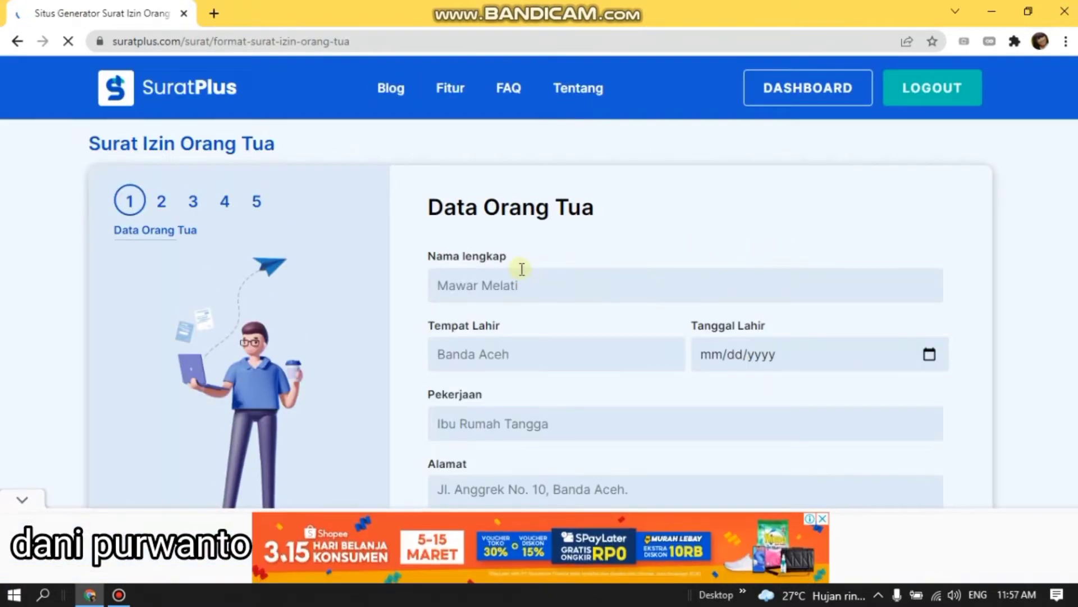
pyautogui.click(513, 287)
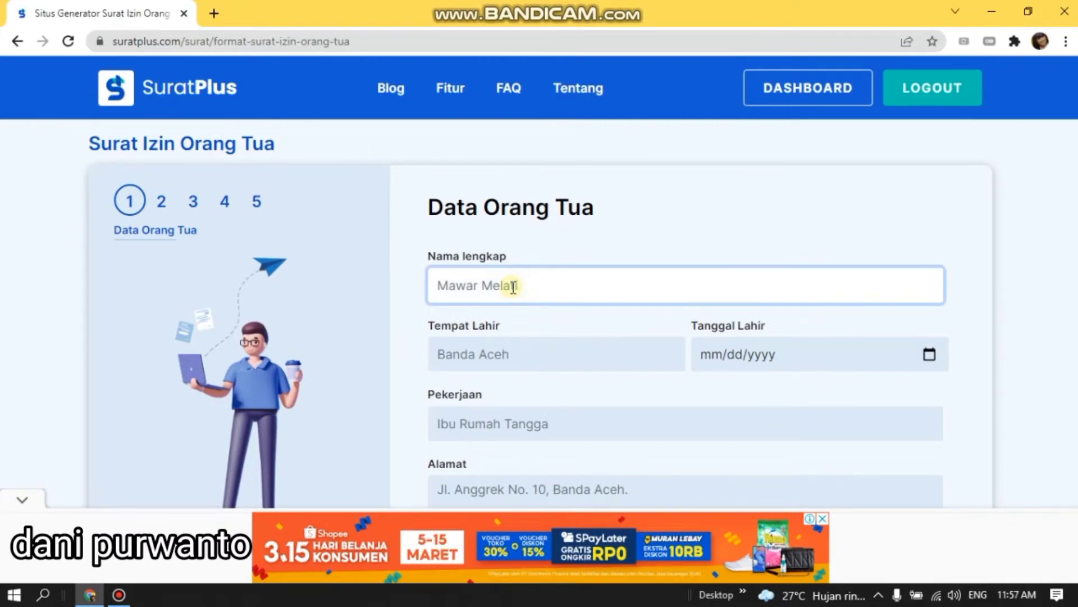
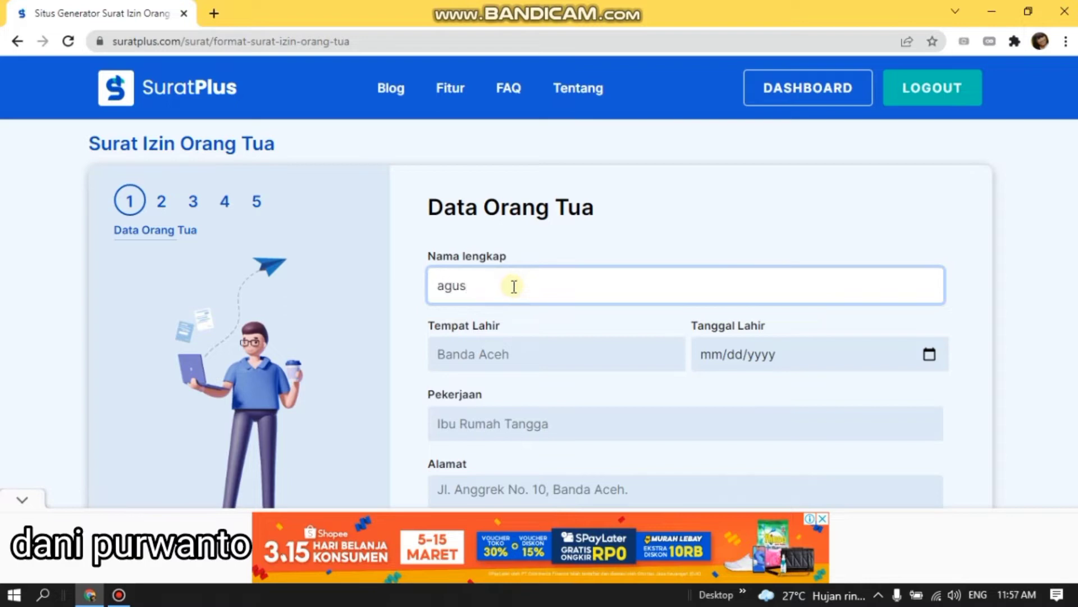
pyautogui.click(497, 354)
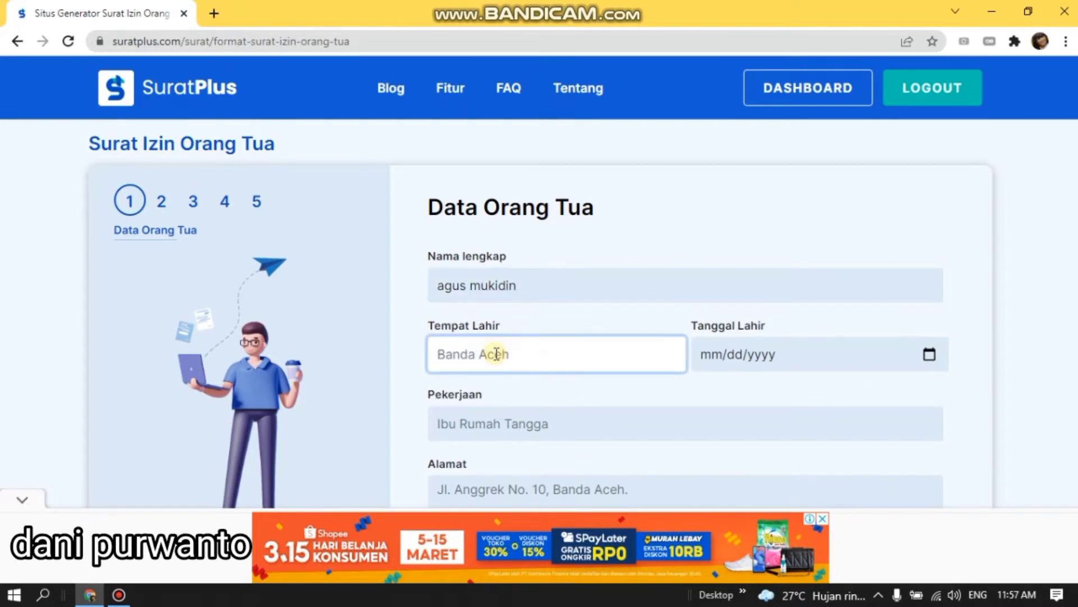
pyautogui.write('Cirebon')
pyautogui.click(809, 355)
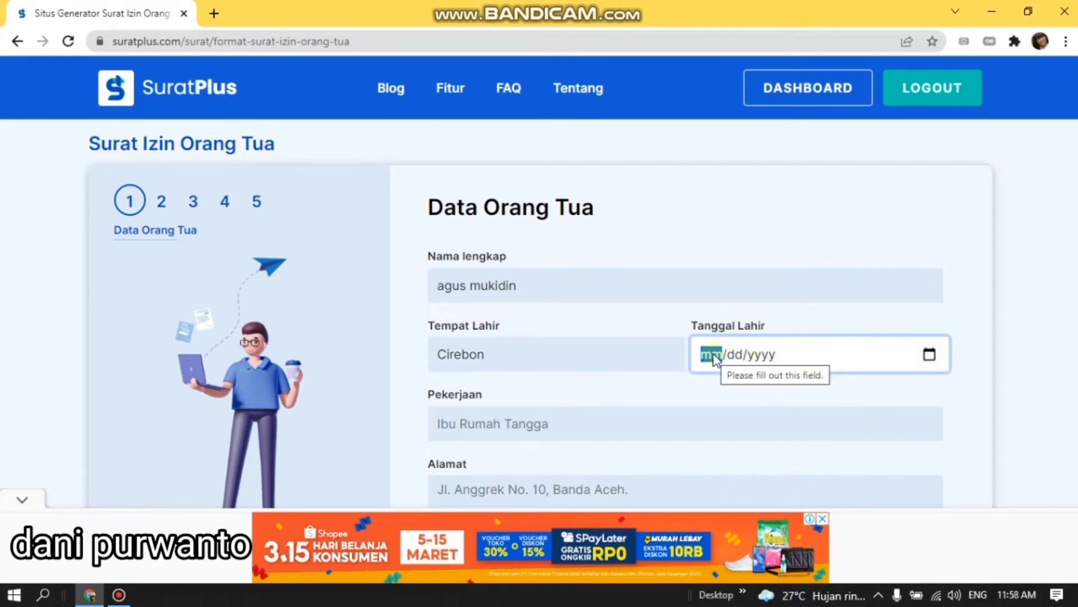
pyautogui.write('02/07/')
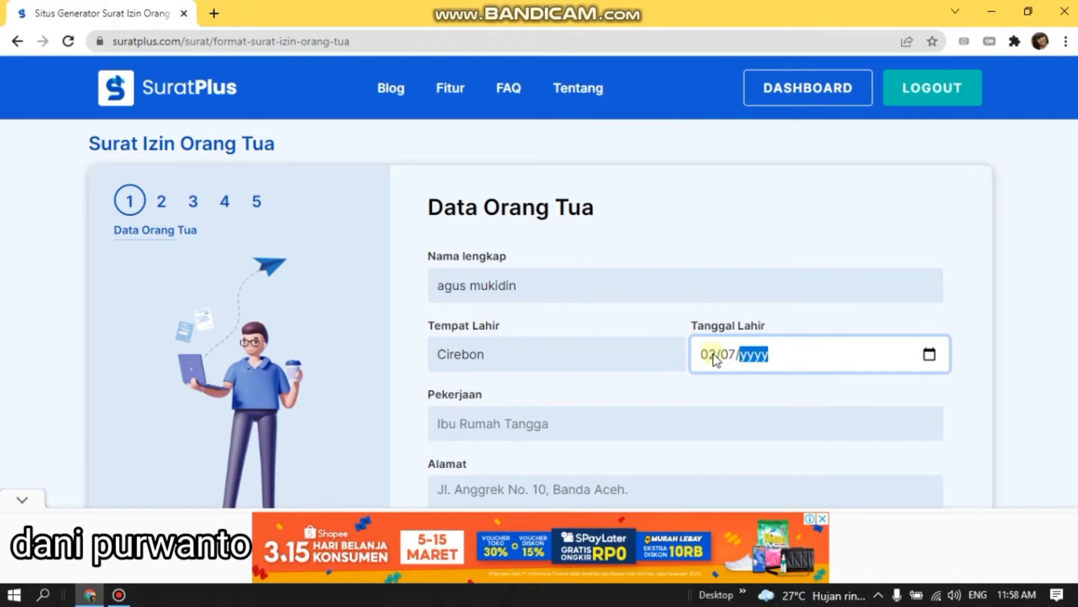
pyautogui.write('199')
pyautogui.write('3')
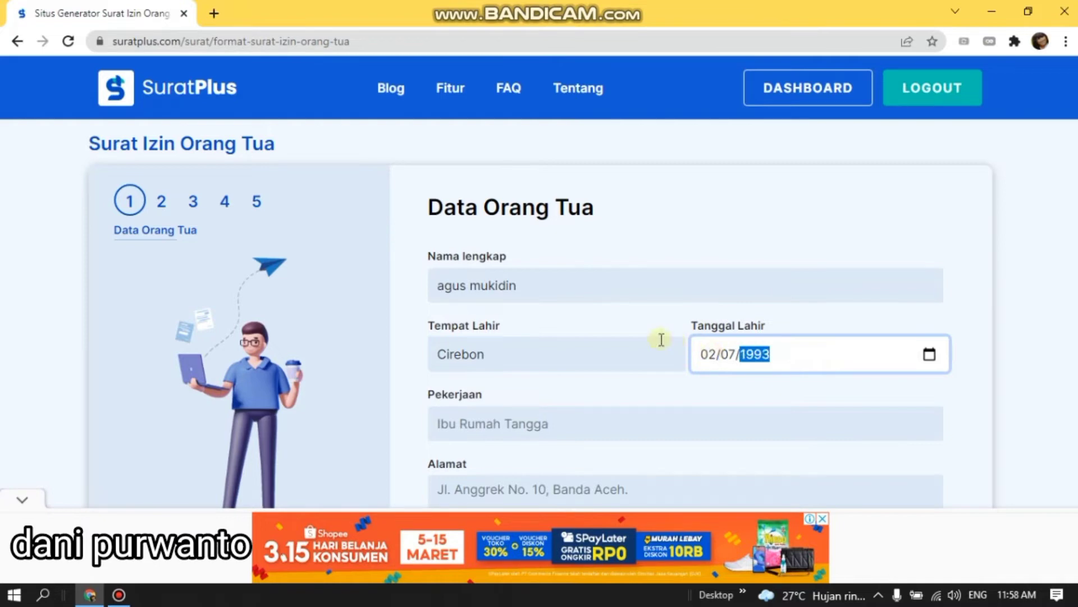
# Enter occupation Pedagang and the parent's street address, then continue to Data Anak
pyautogui.scroll(-1, 660, 337)
pyautogui.scroll(-1, 487, 343)
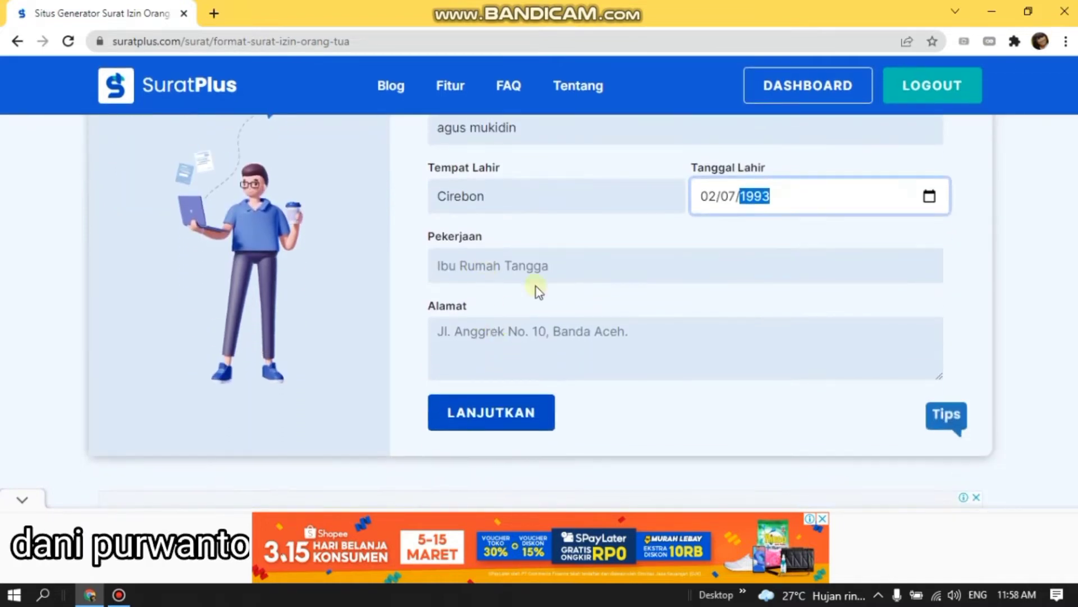
pyautogui.click(553, 267)
pyautogui.write('S')
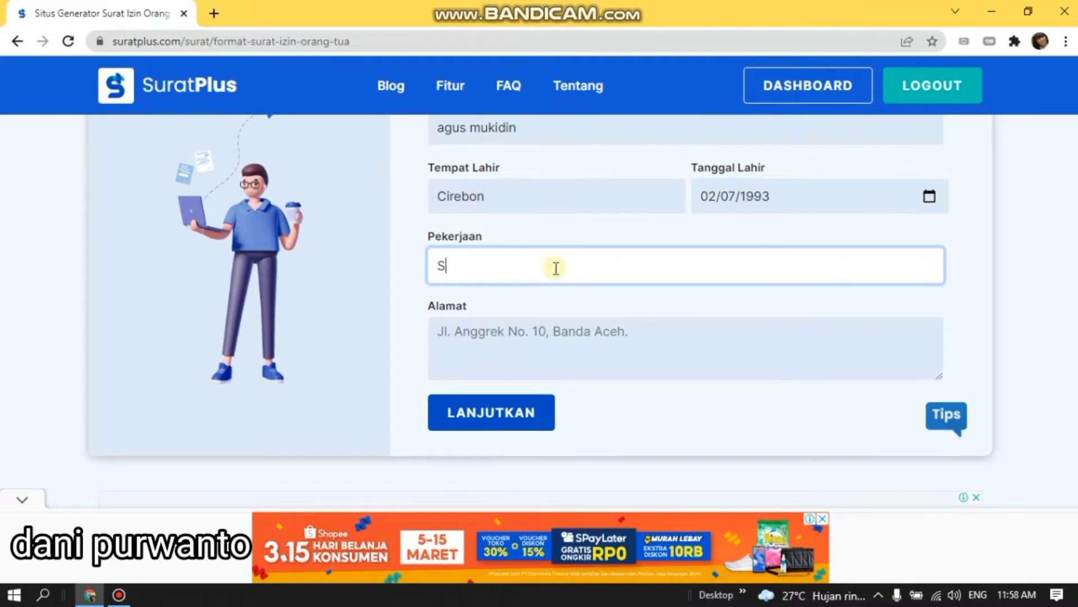
pyautogui.press('BackSpace')
pyautogui.write('P')
pyautogui.write('w')
pyautogui.write('dagang')
pyautogui.scroll(-1, 557, 270)
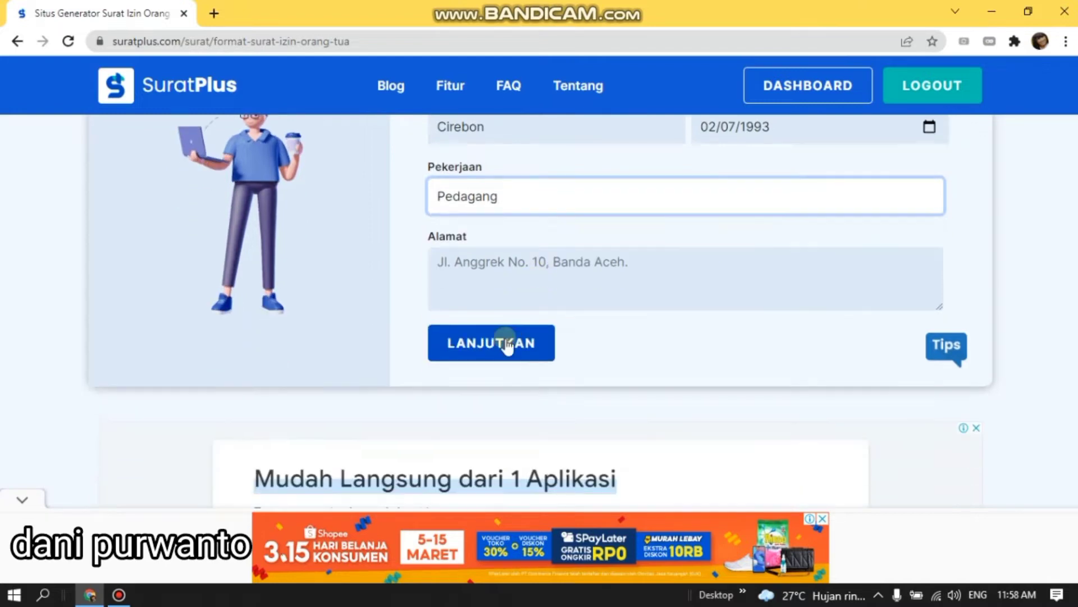
pyautogui.click(494, 261)
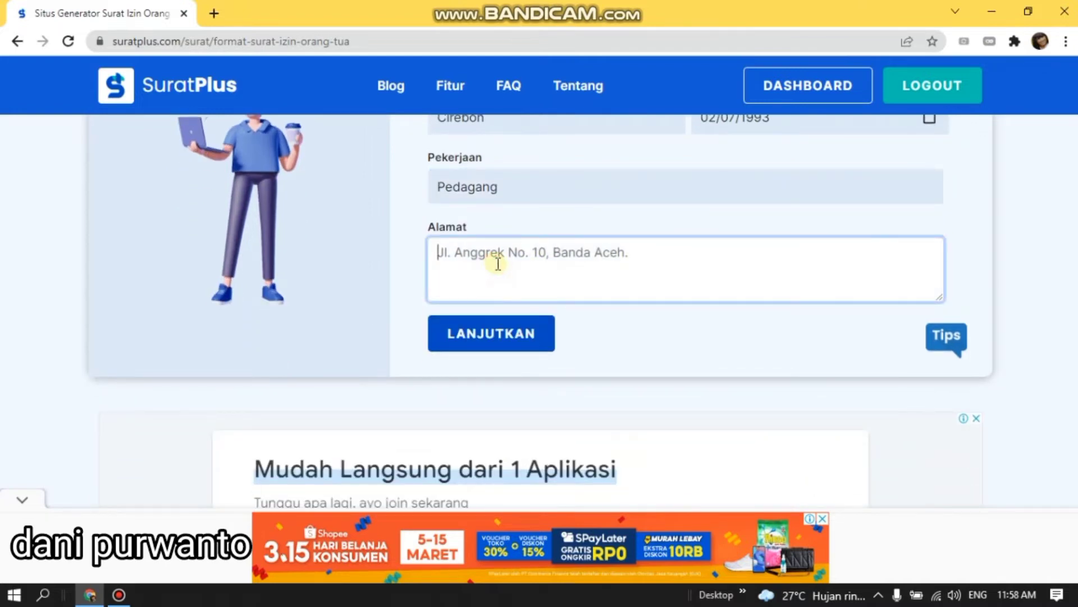
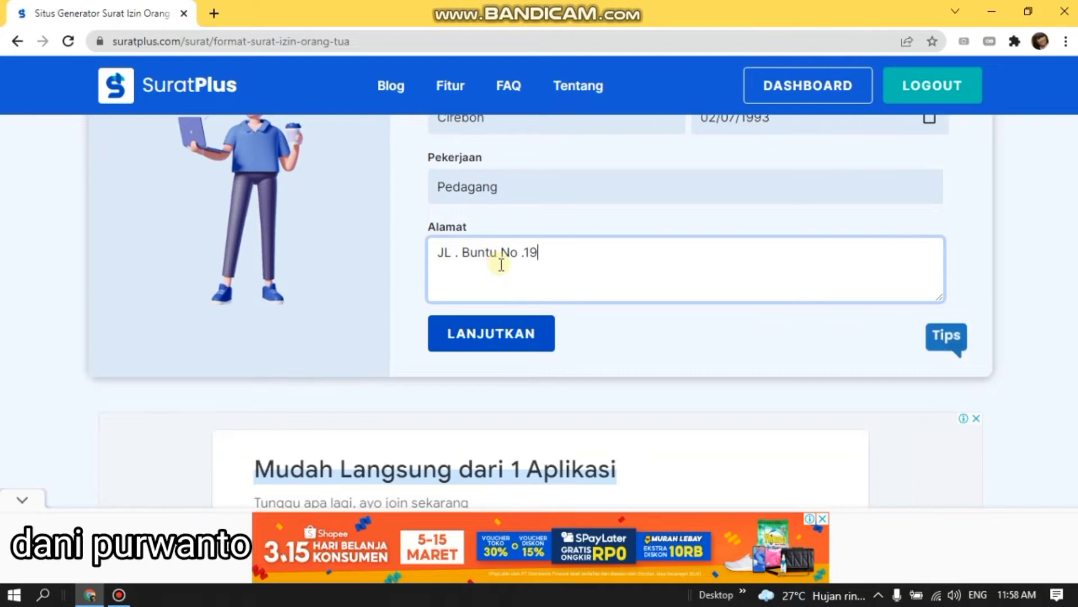
pyautogui.scroll(-1, 501, 264)
pyautogui.click(511, 270)
pyautogui.scroll(3, 532, 337)
pyautogui.scroll(-1, 528, 478)
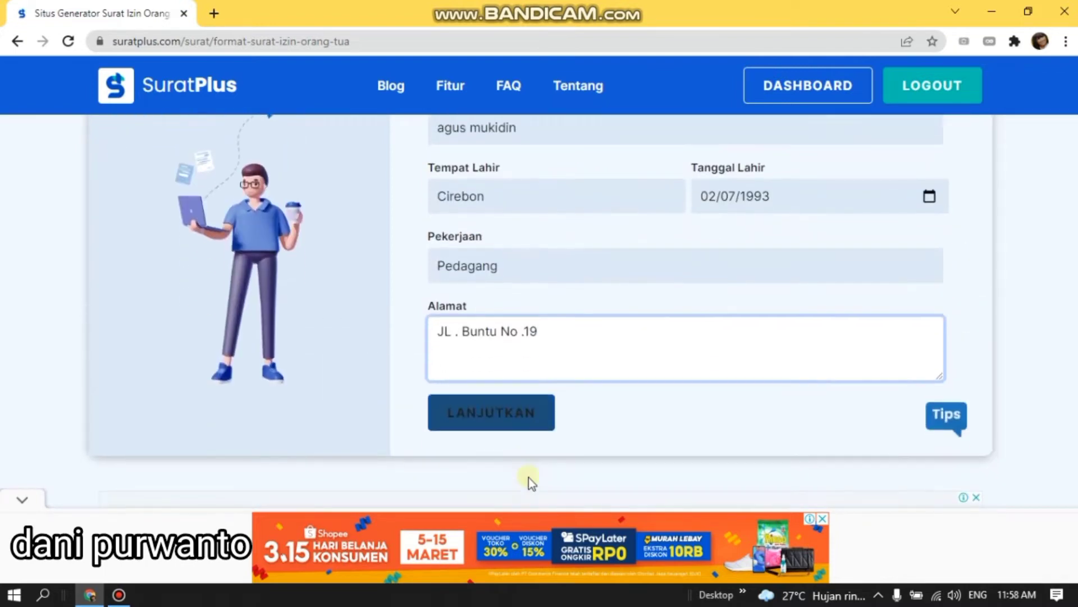
pyautogui.click(495, 413)
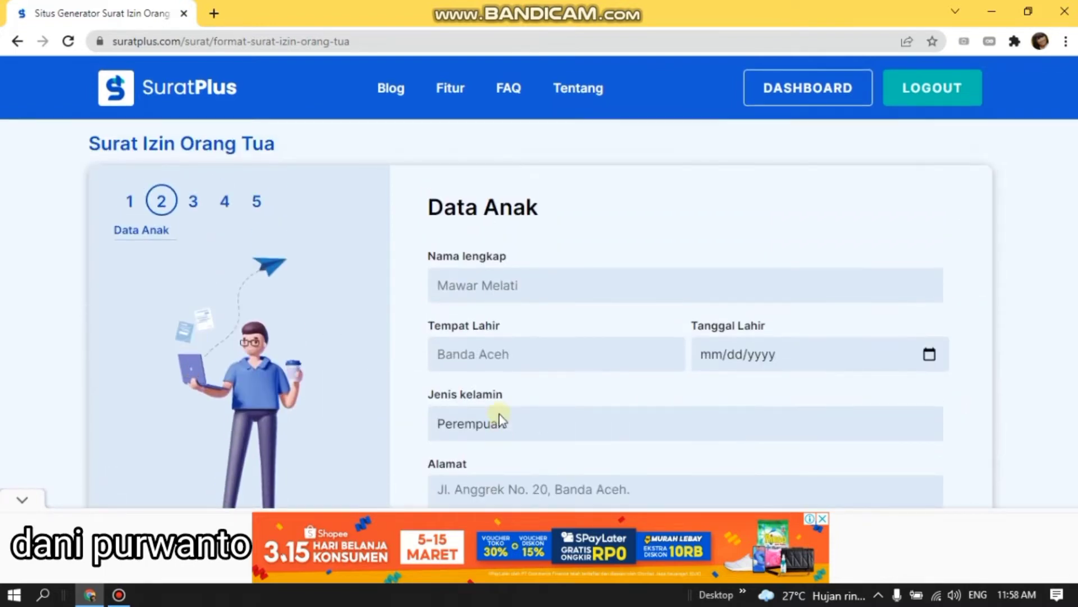
# On Data Anak, type the child's full name and birthplace Cirebon
pyautogui.scroll(-1, 509, 378)
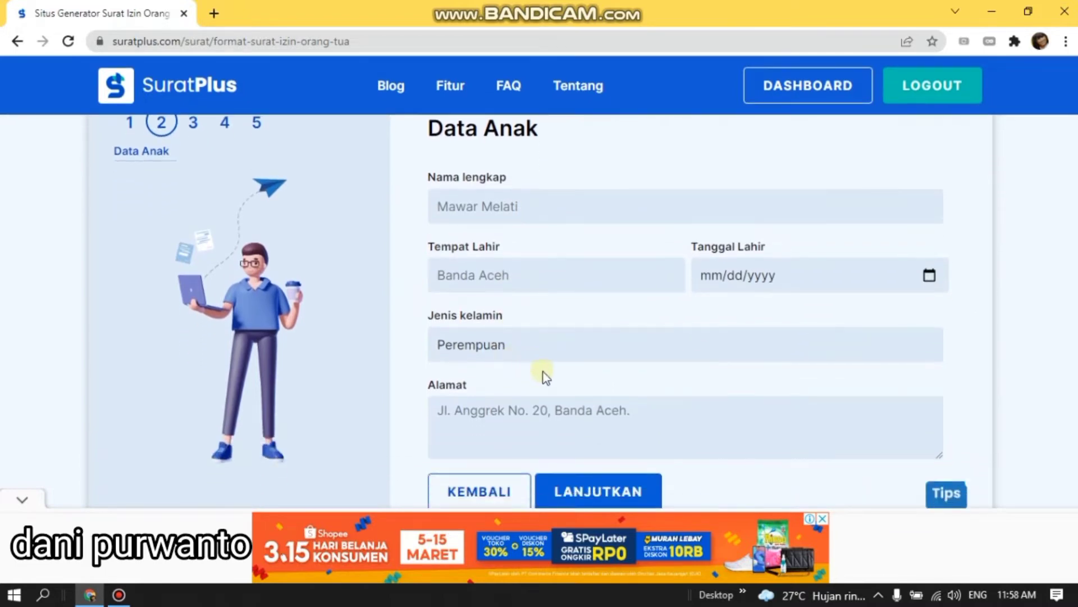
pyautogui.scroll(-3, 543, 372)
pyautogui.scroll(-3, 555, 364)
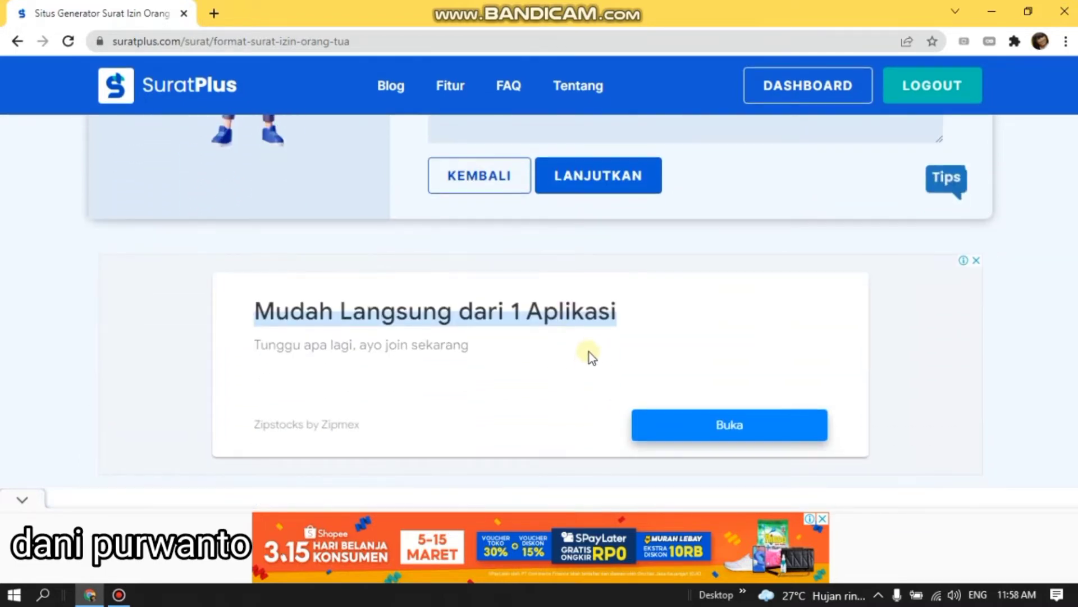
pyautogui.scroll(2, 596, 348)
pyautogui.scroll(3, 730, 354)
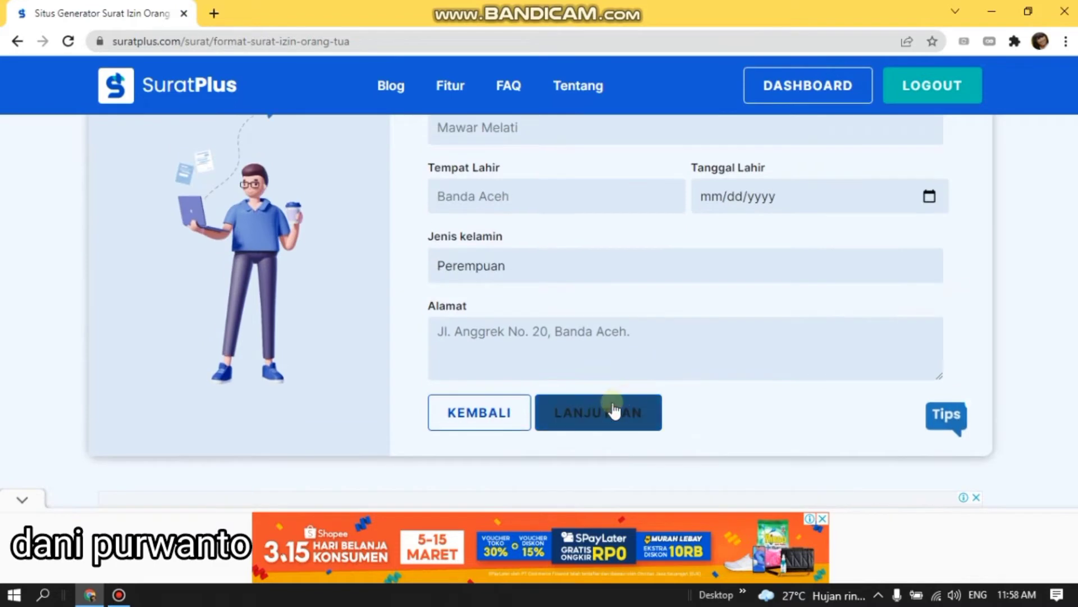
pyautogui.click(614, 412)
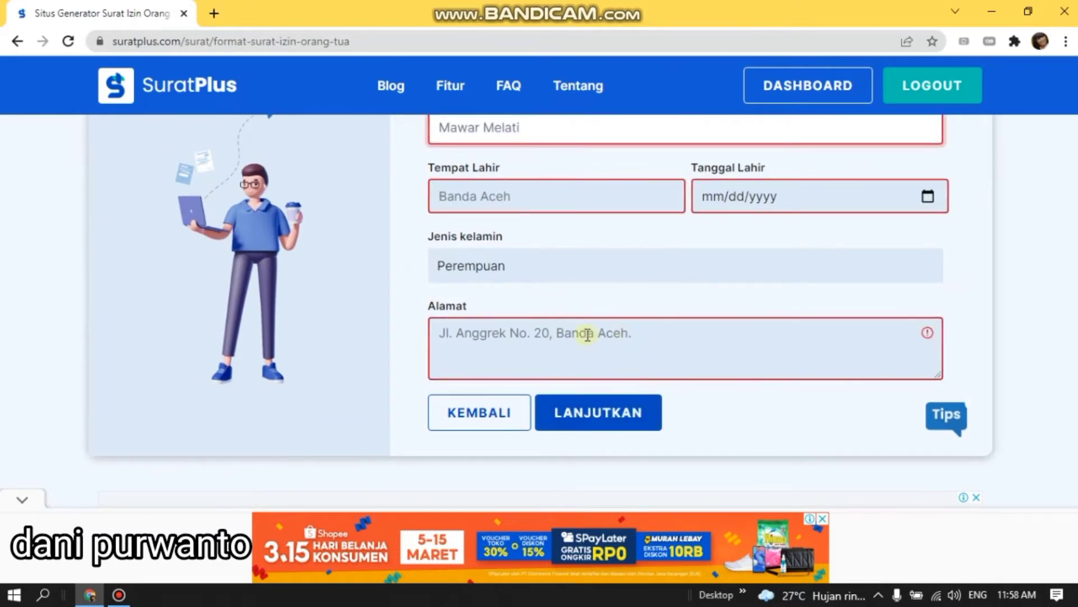
pyautogui.scroll(3, 669, 336)
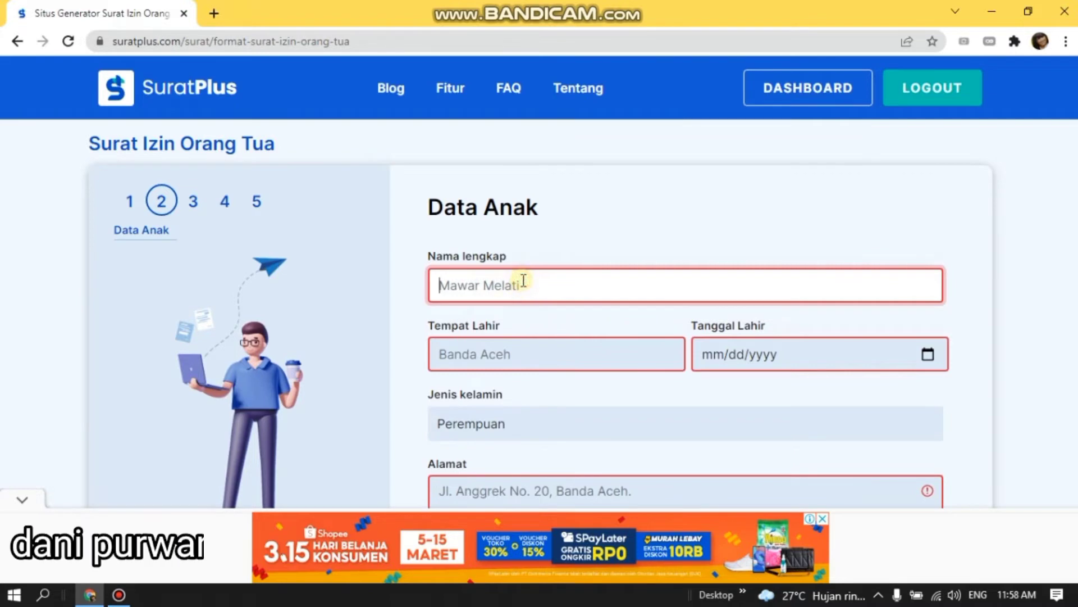
pyautogui.write('A')
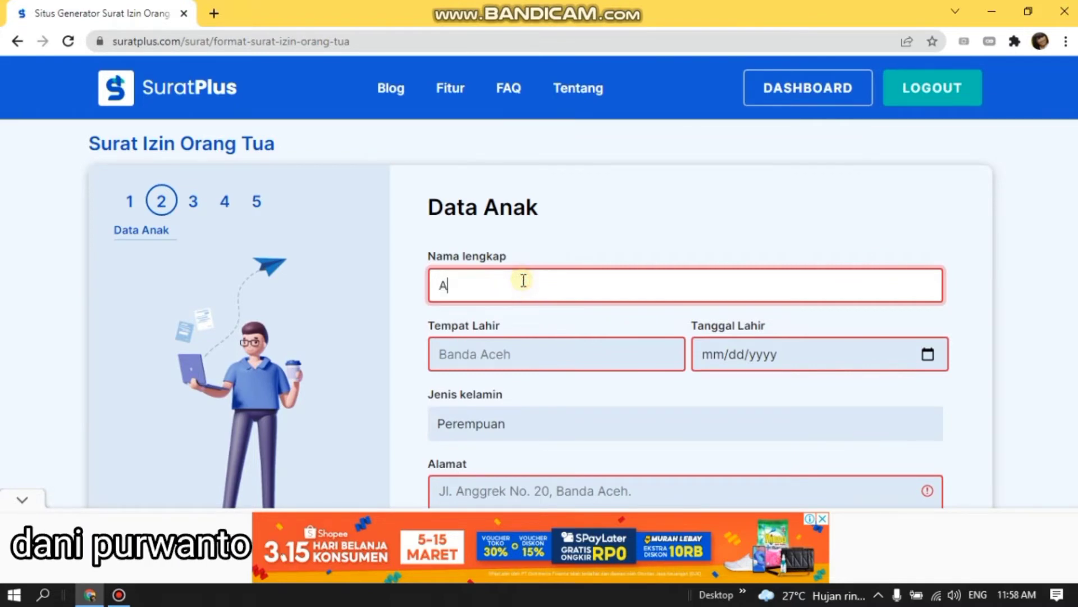
pyautogui.write('gus')
pyautogui.write(' Mu')
pyautogui.press('BackSpace')
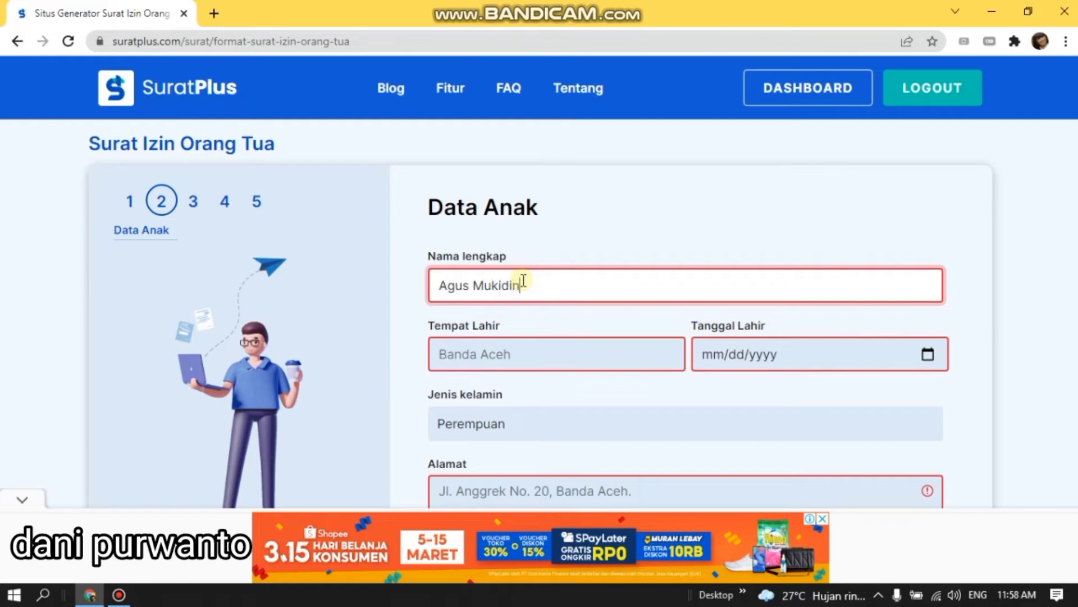
pyautogui.click(512, 357)
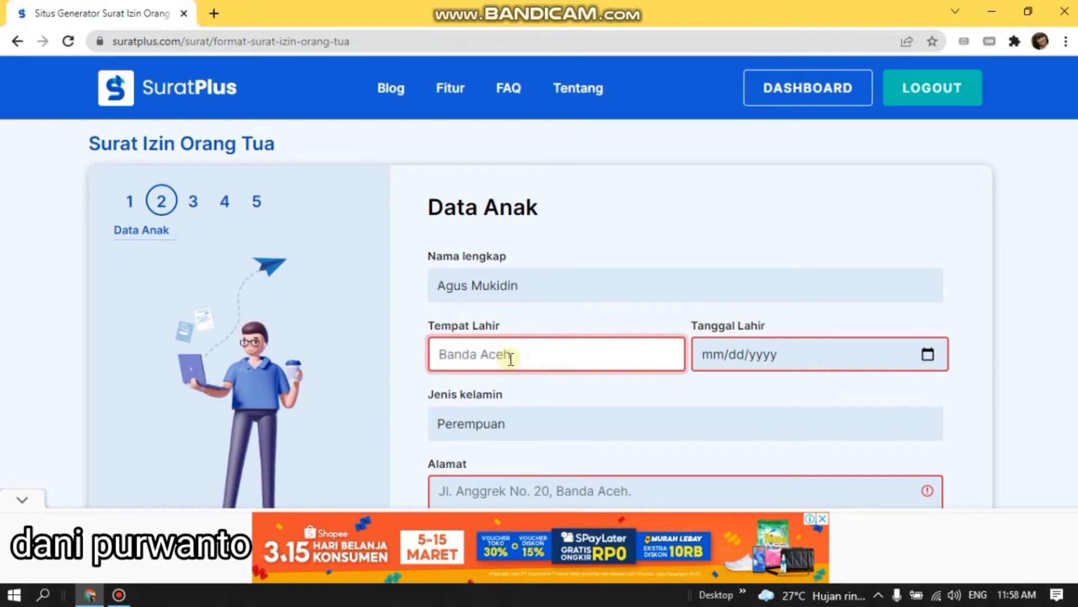
pyautogui.write('Cireb')
pyautogui.write('on')
# Use the date picker to navigate to November 2019 and pick day 3 (11/03/2019)
pyautogui.click(927, 354)
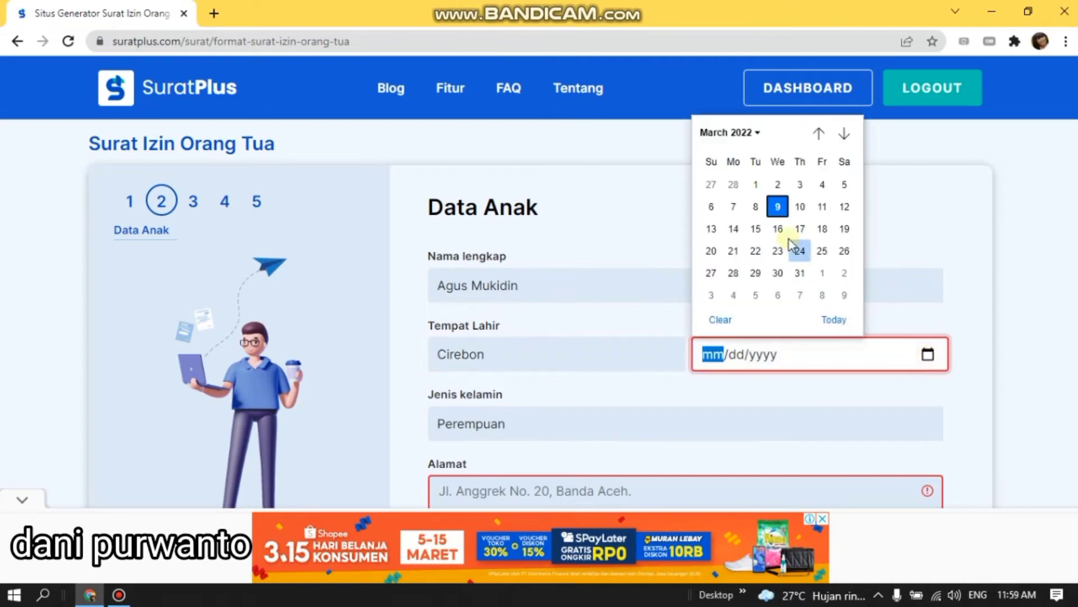
pyautogui.click(755, 133)
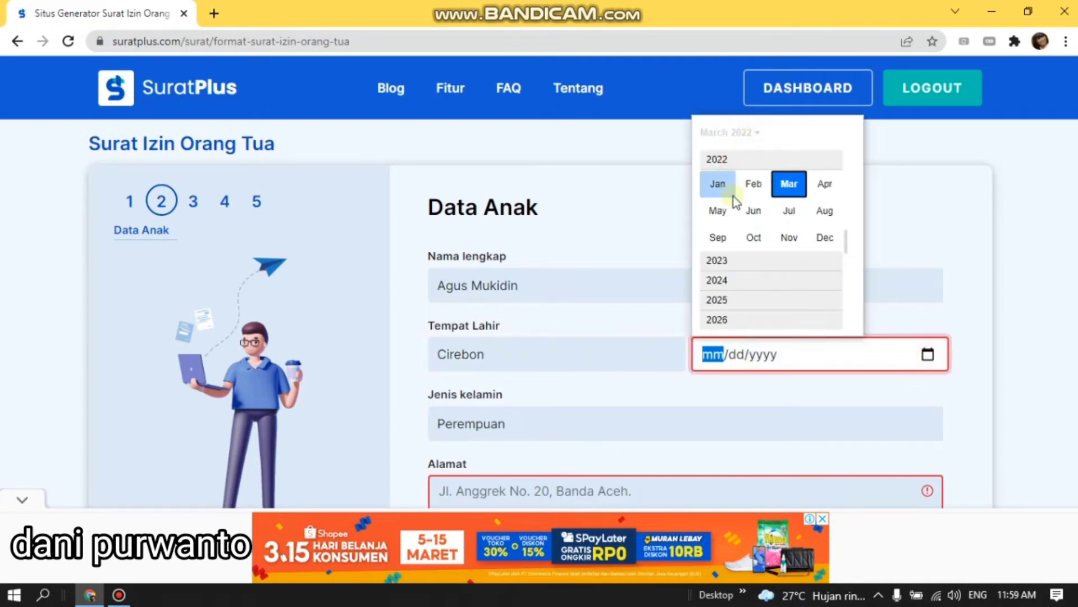
pyautogui.click(734, 231)
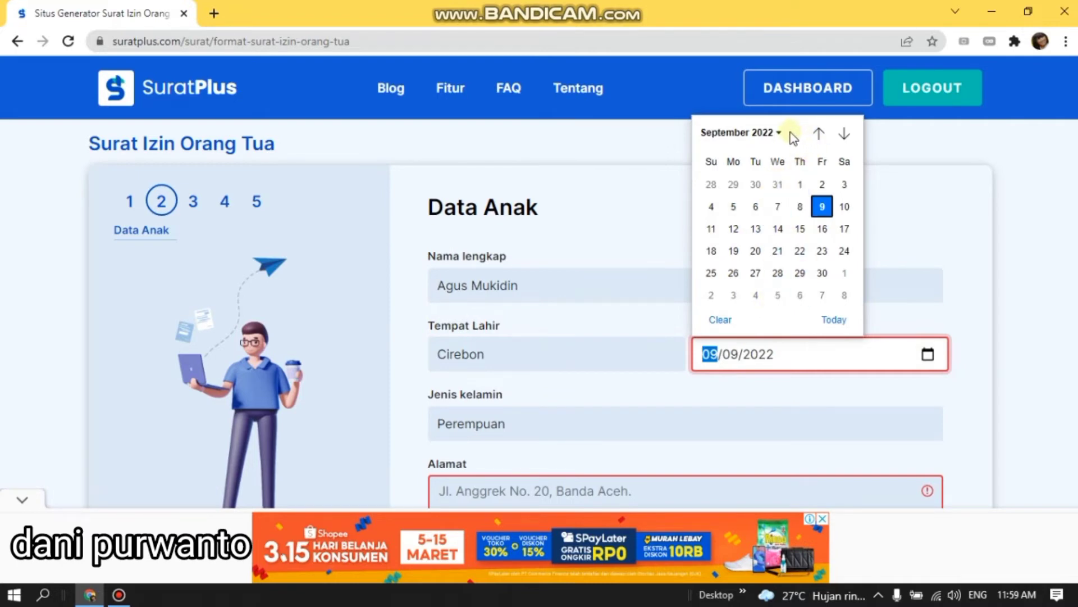
pyautogui.click(773, 134)
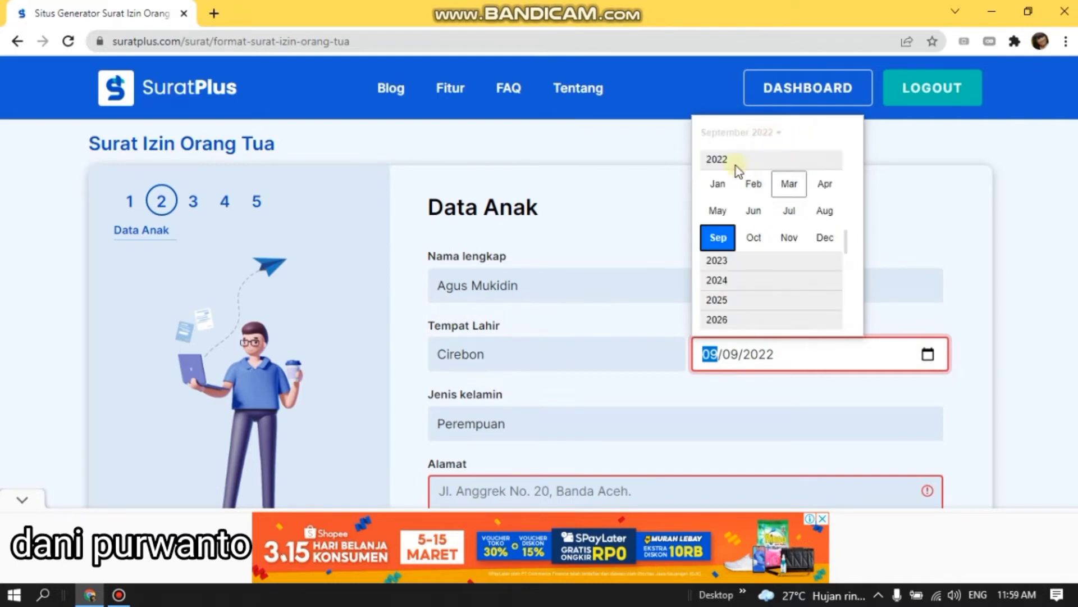
pyautogui.scroll(-1, 742, 301)
pyautogui.scroll(-1, 737, 304)
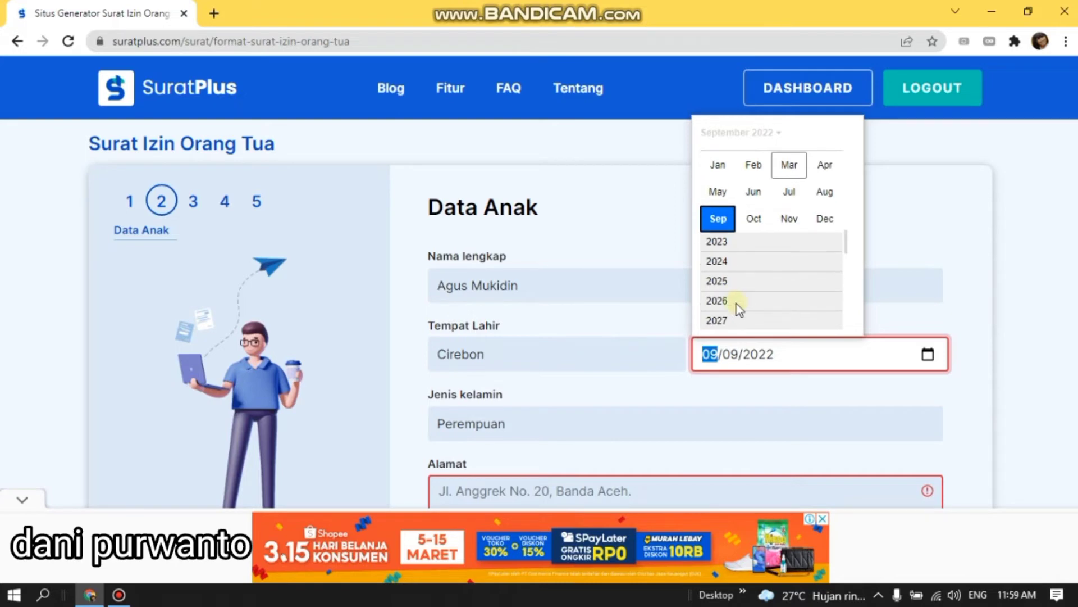
pyautogui.scroll(-1, 736, 302)
pyautogui.scroll(-1, 734, 302)
pyautogui.scroll(-1, 732, 301)
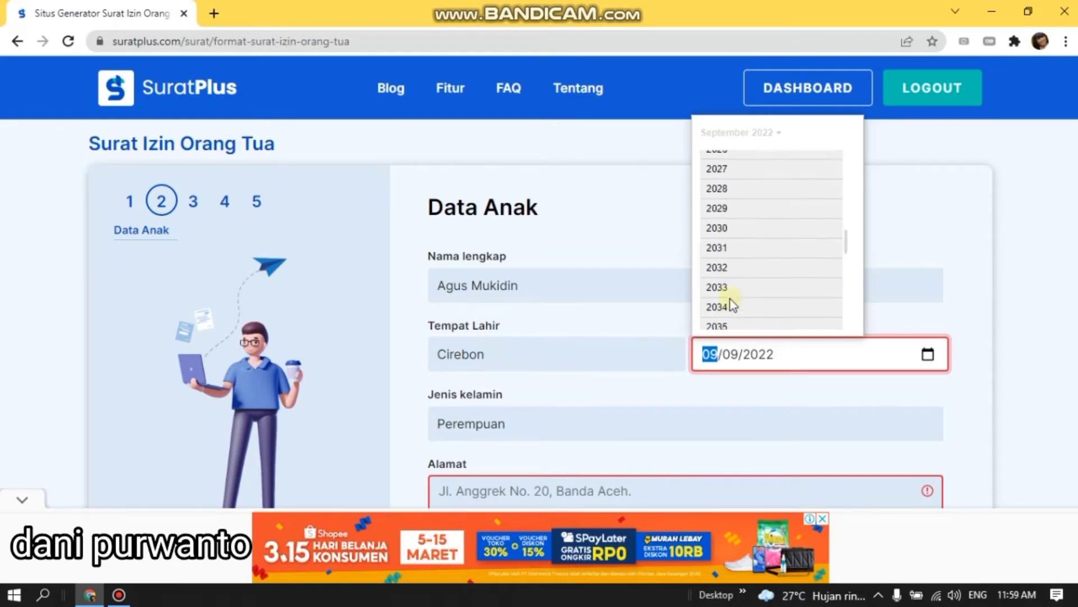
pyautogui.scroll(1, 731, 292)
pyautogui.scroll(2, 734, 285)
pyautogui.scroll(1, 733, 285)
pyautogui.scroll(-1, 734, 282)
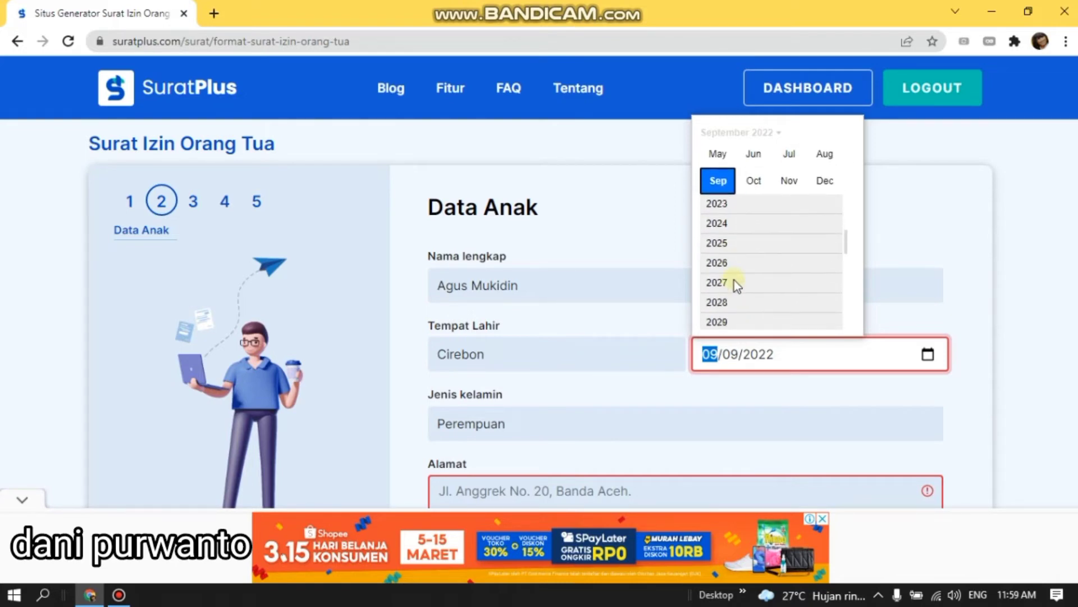
pyautogui.scroll(1, 734, 280)
pyautogui.scroll(1, 734, 279)
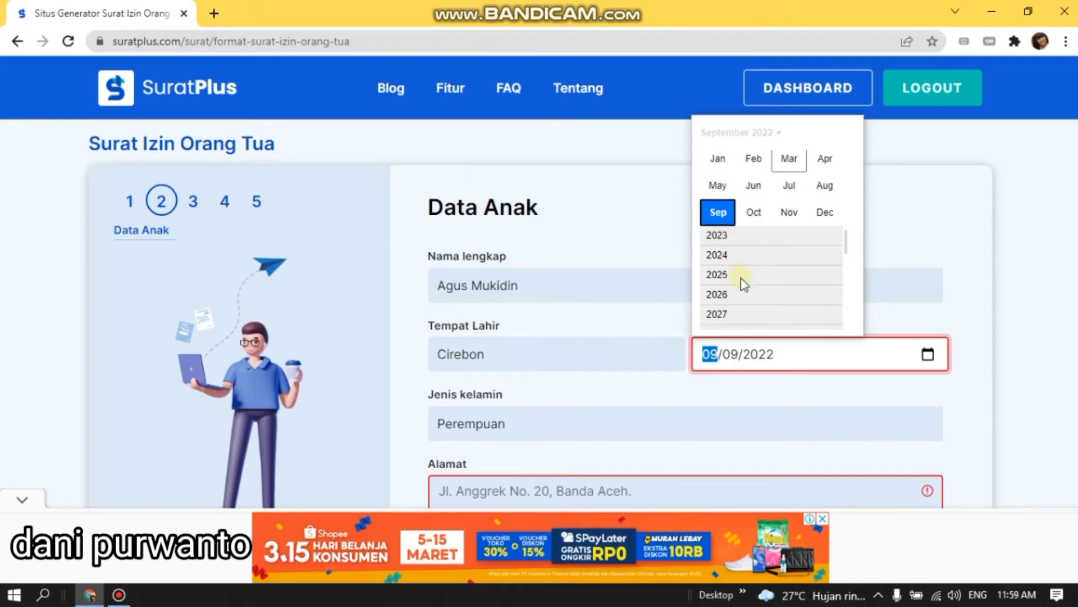
pyautogui.scroll(-1, 744, 281)
pyautogui.scroll(-1, 804, 281)
pyautogui.scroll(1, 806, 278)
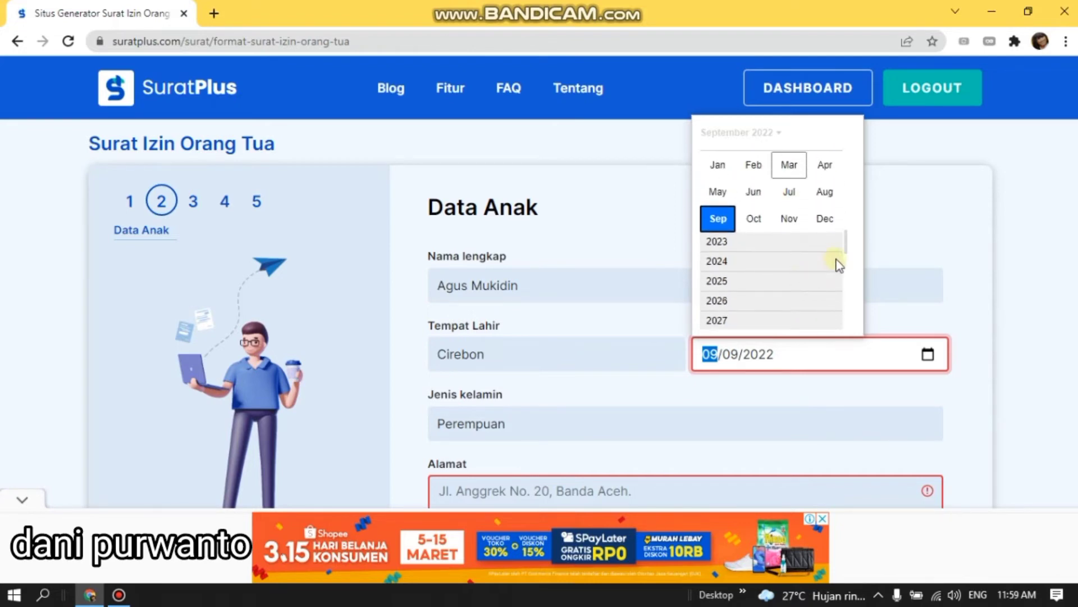
pyautogui.click(718, 165)
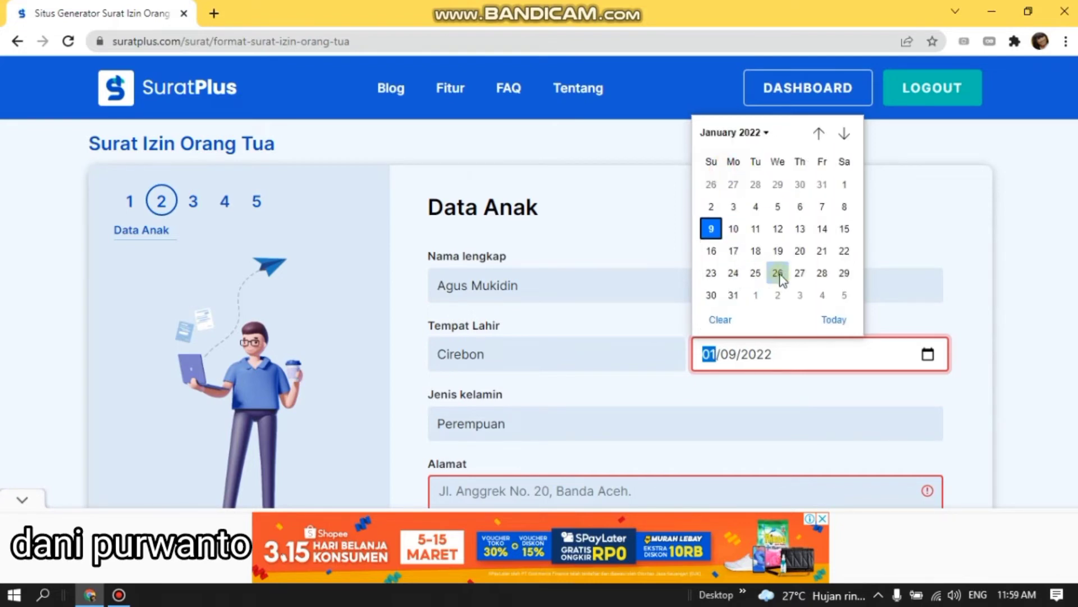
pyautogui.click(842, 135)
pyautogui.click(843, 136)
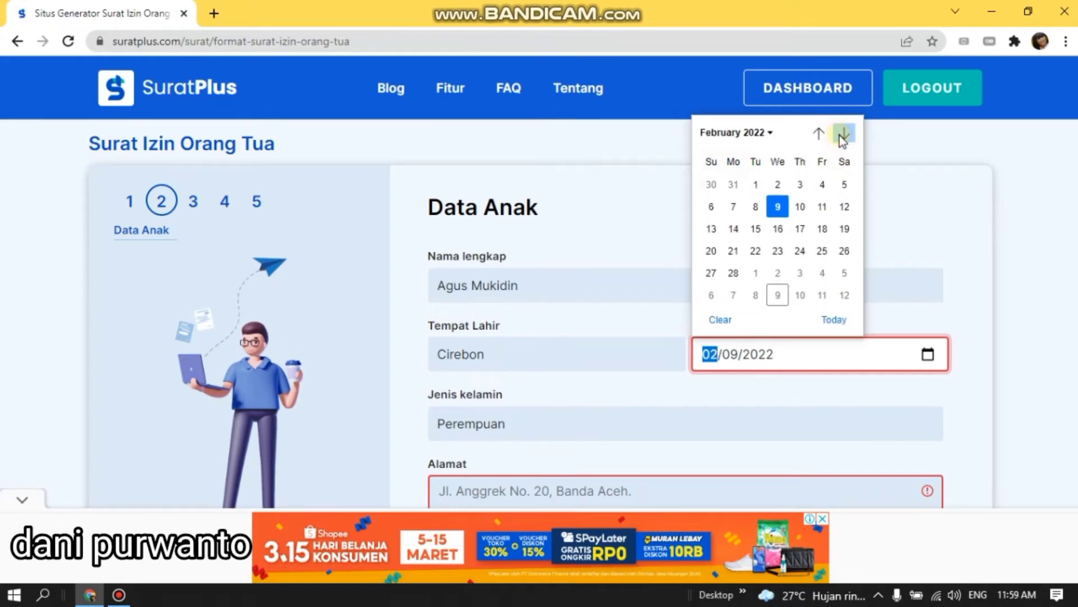
pyautogui.click(844, 135)
pyautogui.click(843, 135)
pyautogui.click(843, 135)
pyautogui.click(843, 135)
pyautogui.click(843, 134)
pyautogui.click(843, 134)
pyautogui.click(843, 134)
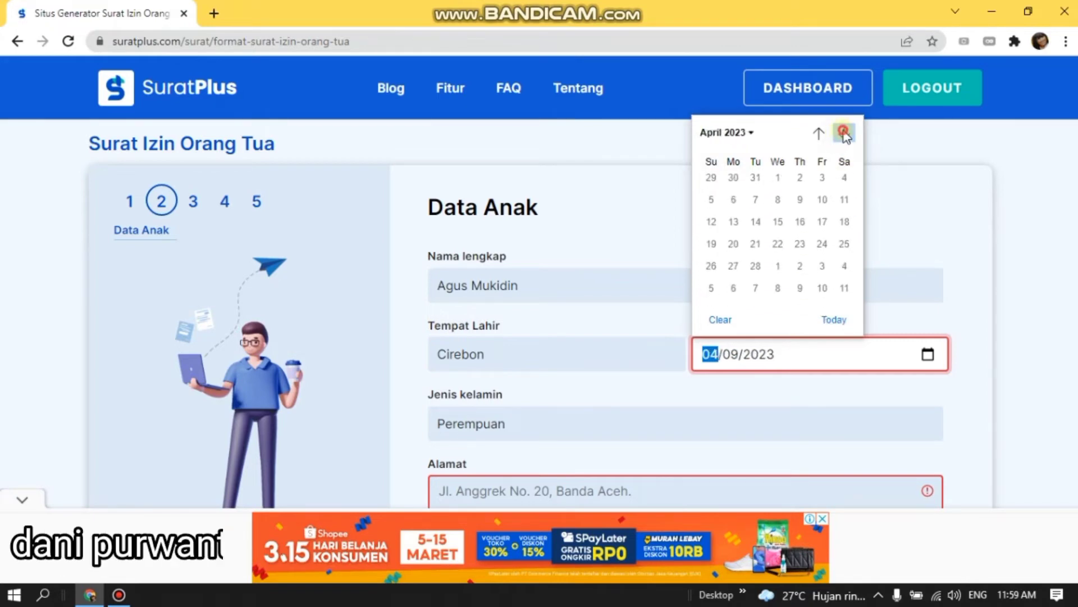
pyautogui.click(843, 135)
pyautogui.click(819, 133)
pyautogui.click(819, 133)
pyautogui.click(819, 133)
pyautogui.click(819, 133)
pyautogui.click(819, 134)
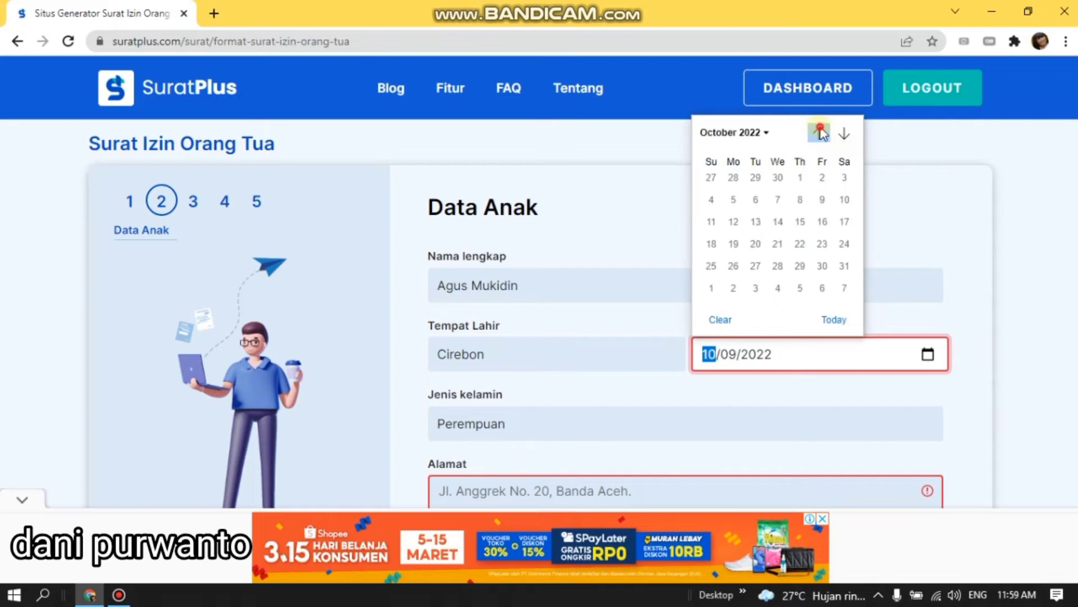
pyautogui.click(820, 133)
pyautogui.click(819, 134)
pyautogui.click(819, 134)
pyautogui.click(819, 133)
pyautogui.click(820, 133)
pyautogui.click(820, 133)
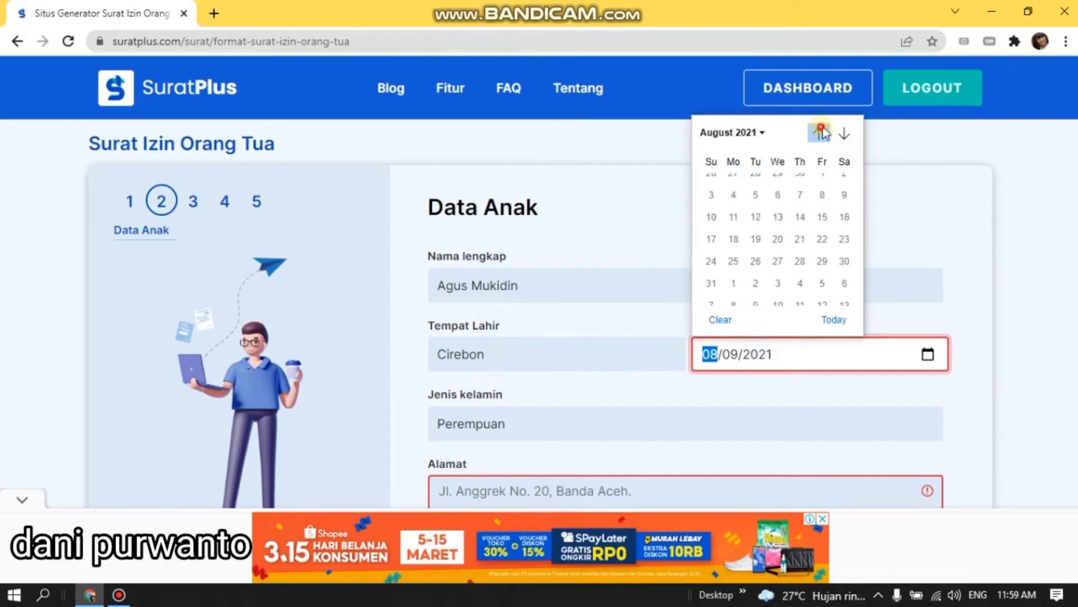
pyautogui.click(819, 133)
pyautogui.click(822, 133)
pyautogui.click(821, 133)
pyautogui.click(822, 133)
pyautogui.click(821, 134)
pyautogui.click(822, 133)
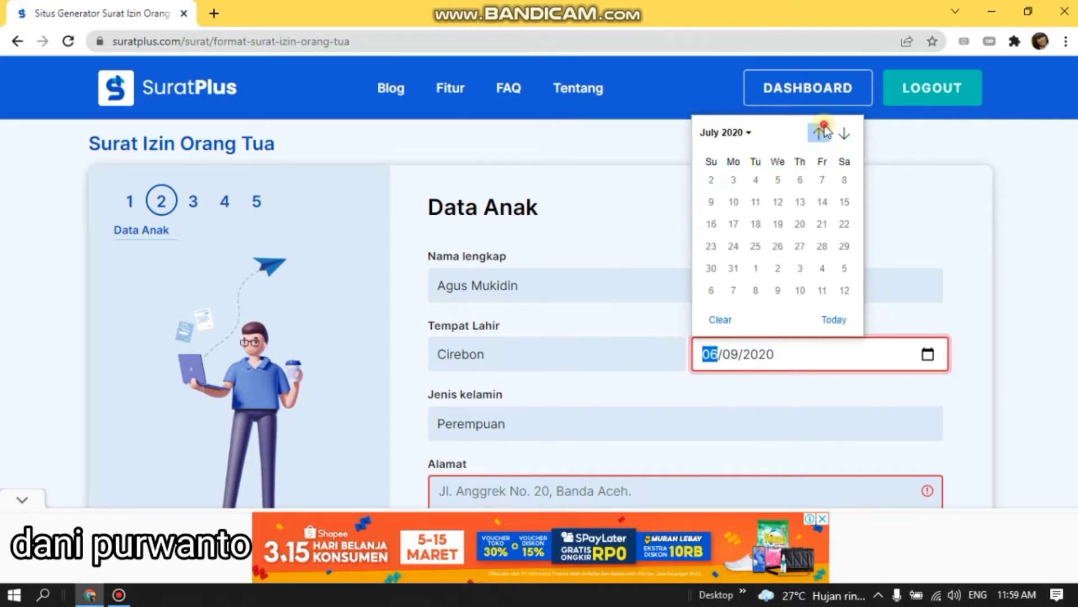
pyautogui.click(821, 133)
pyautogui.click(822, 133)
pyautogui.click(821, 133)
pyautogui.click(822, 133)
pyautogui.click(821, 133)
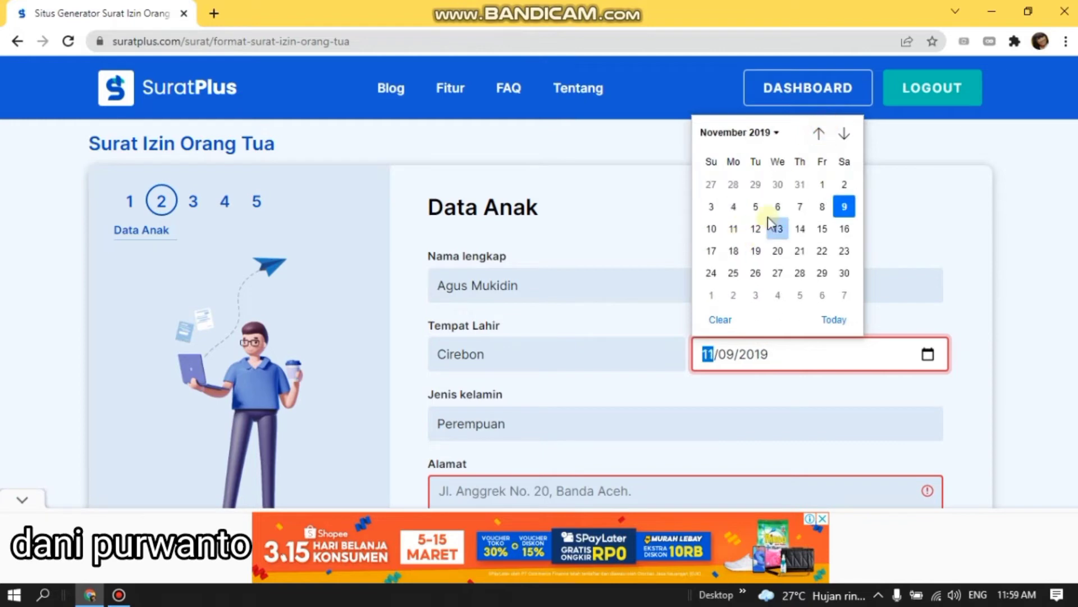
pyautogui.click(712, 203)
# Enter the child's street, city and district address on three lines, then continue to Perihal Perizinan
pyautogui.click(978, 436)
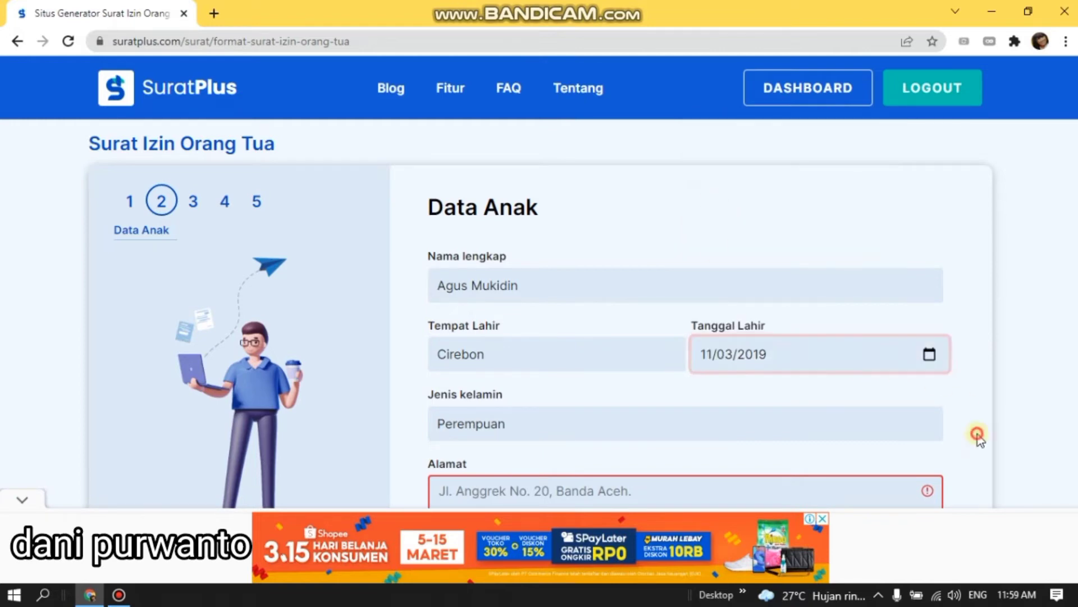
pyautogui.scroll(-3, 978, 436)
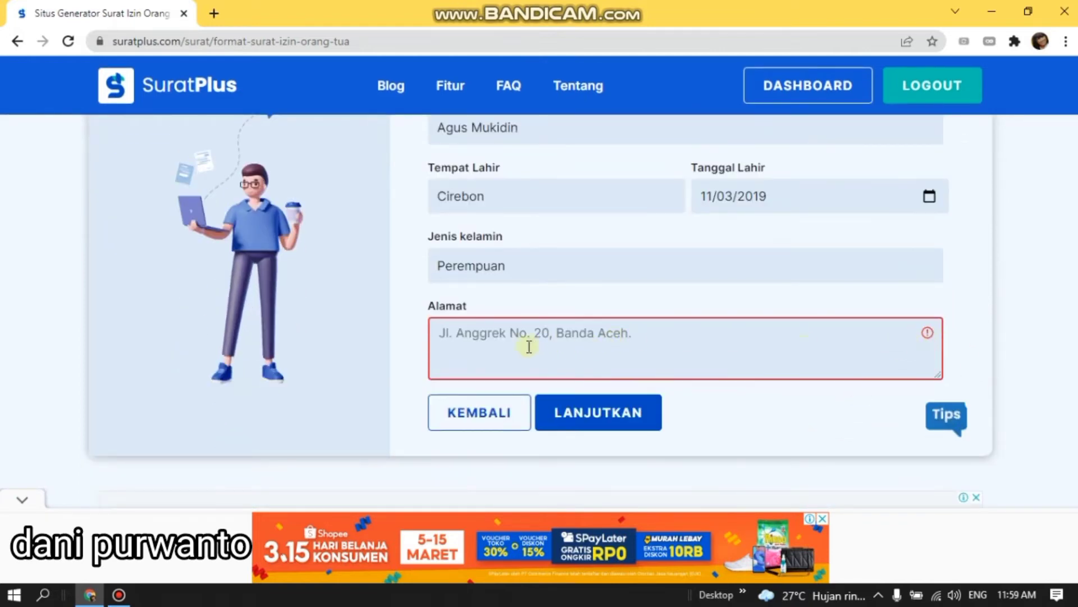
pyautogui.click(516, 345)
pyautogui.write('Jl .')
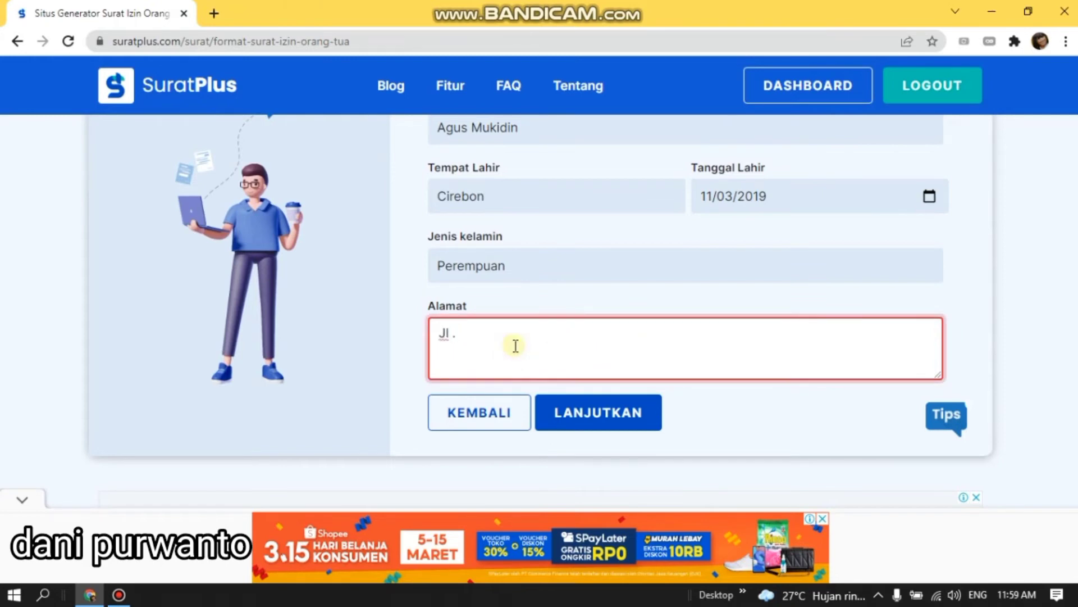
pyautogui.write('Paneg')
pyautogui.press('BackSpace')
pyautogui.press('BackSpace')
pyautogui.write('nge')
pyautogui.write('Kota cirebon')
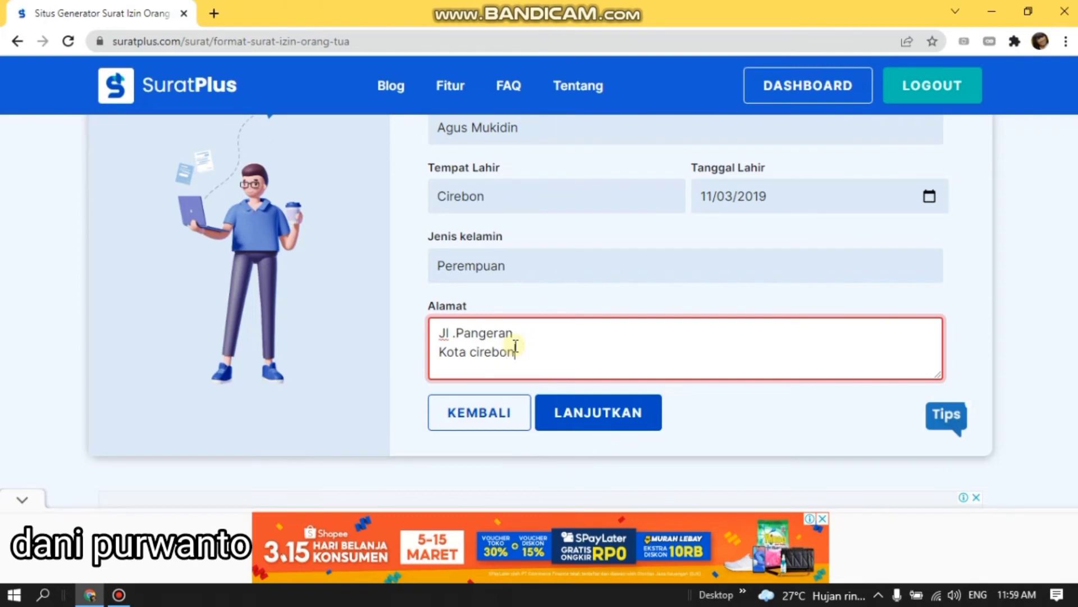
pyautogui.press('Return')
pyautogui.write('Kec . Sig')
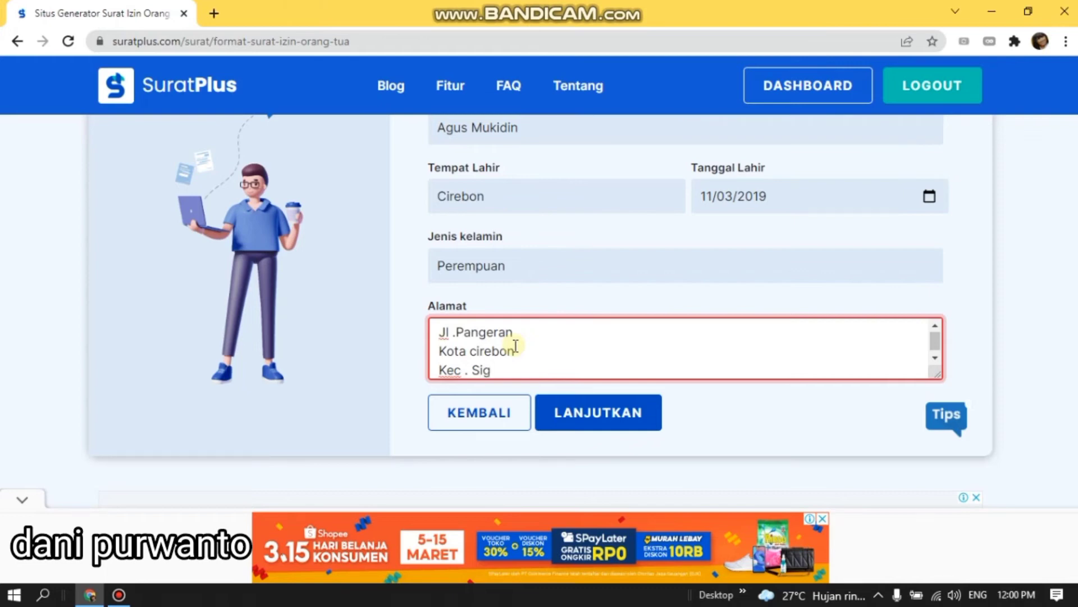
pyautogui.press('BackSpace')
pyautogui.write('n')
pyautogui.write('gabarong')
pyautogui.click(594, 415)
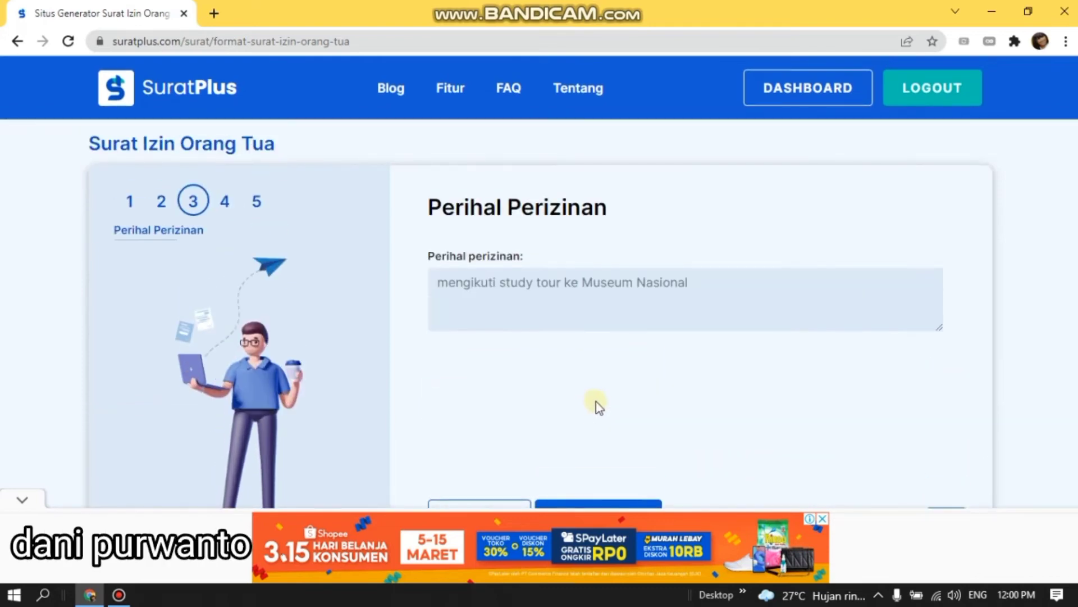
# Enter 'Mengikuti ESktra kulikuler' as the permission purpose and continue
pyautogui.scroll(-1, 509, 293)
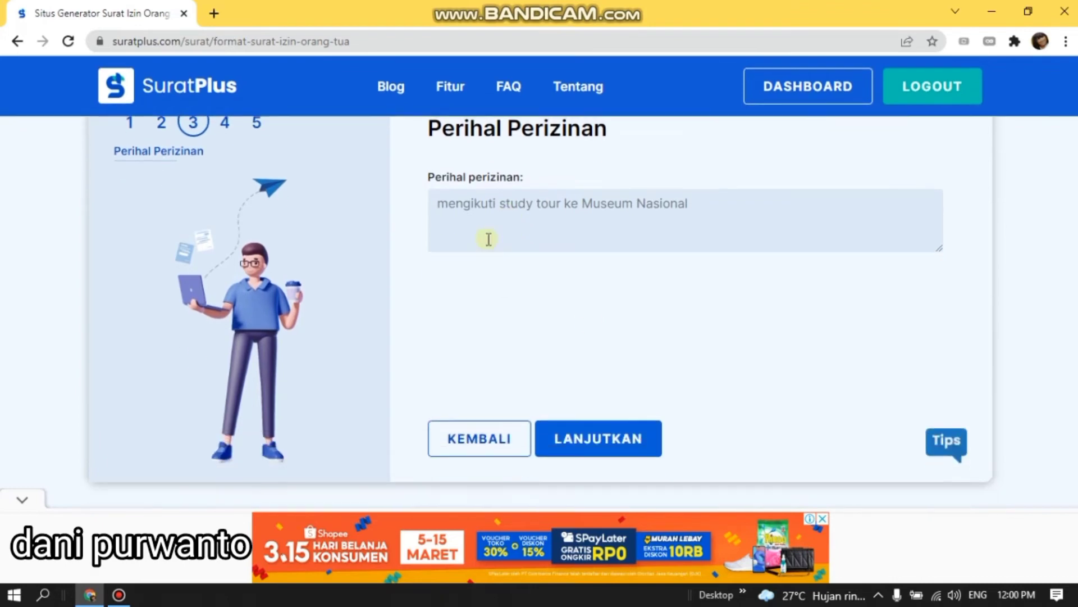
pyautogui.click(498, 202)
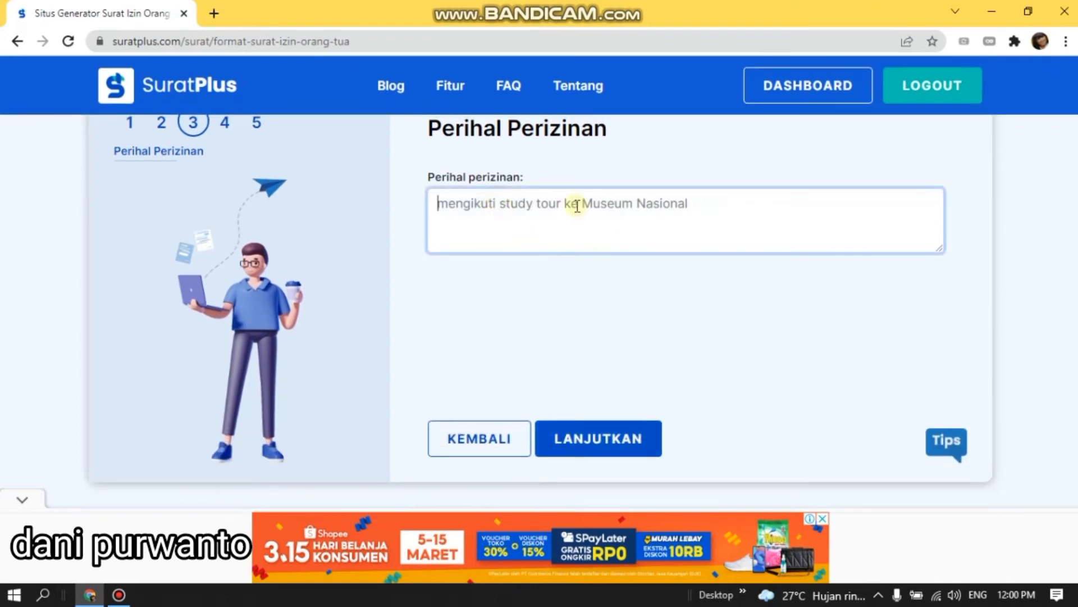
pyautogui.write('Mengikuti ')
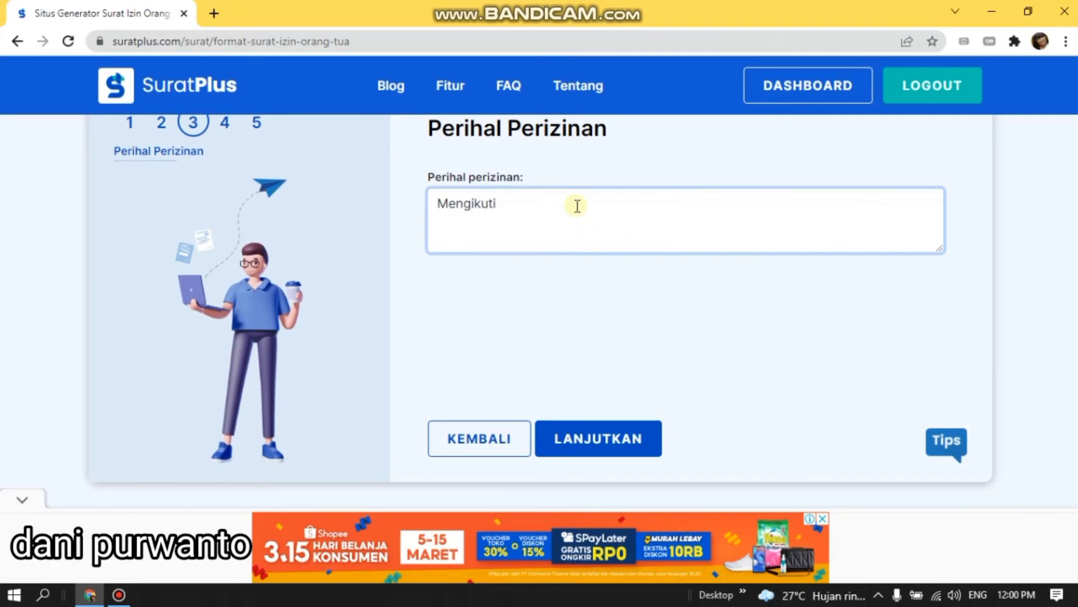
pyautogui.write('ES')
pyautogui.write('ktra ')
pyautogui.write('kulikuler')
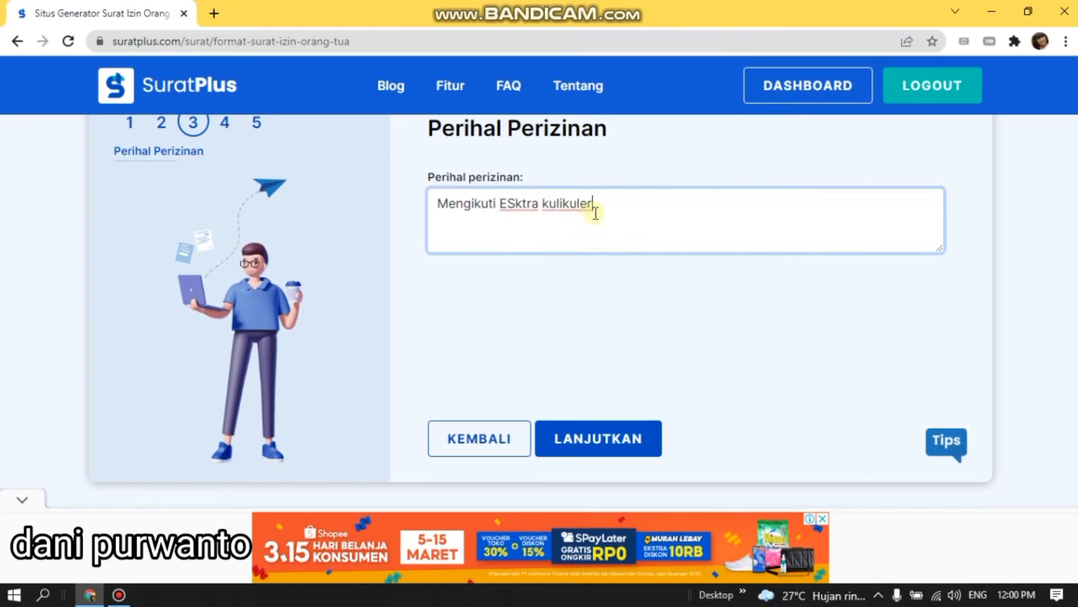
pyautogui.click(595, 438)
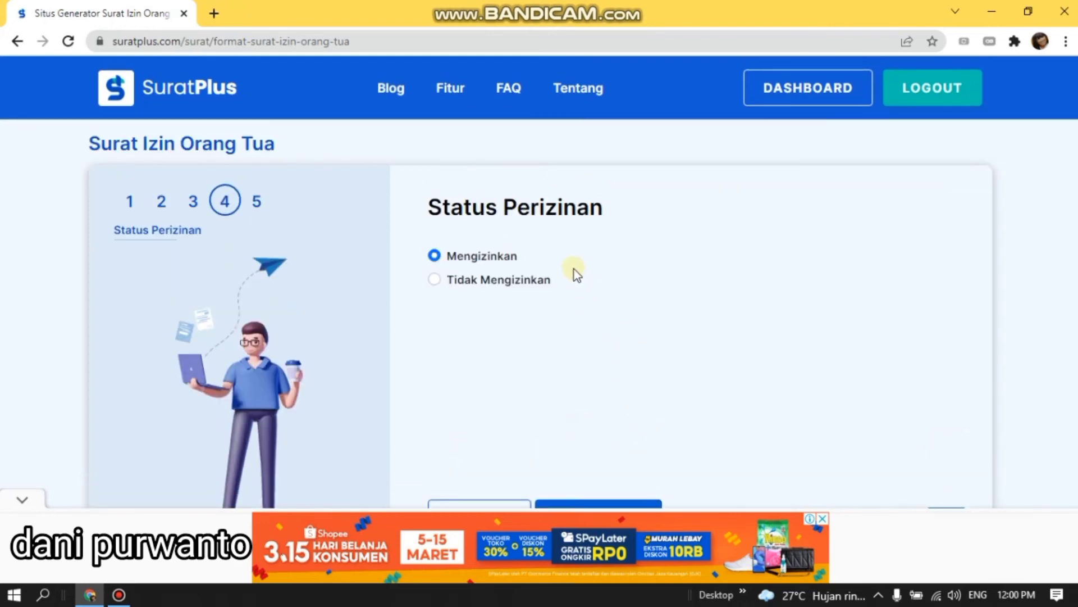
# Keep the status as Mengizinkan and advance to the Tempat & Tanggal Surat step
pyautogui.scroll(-3, 494, 289)
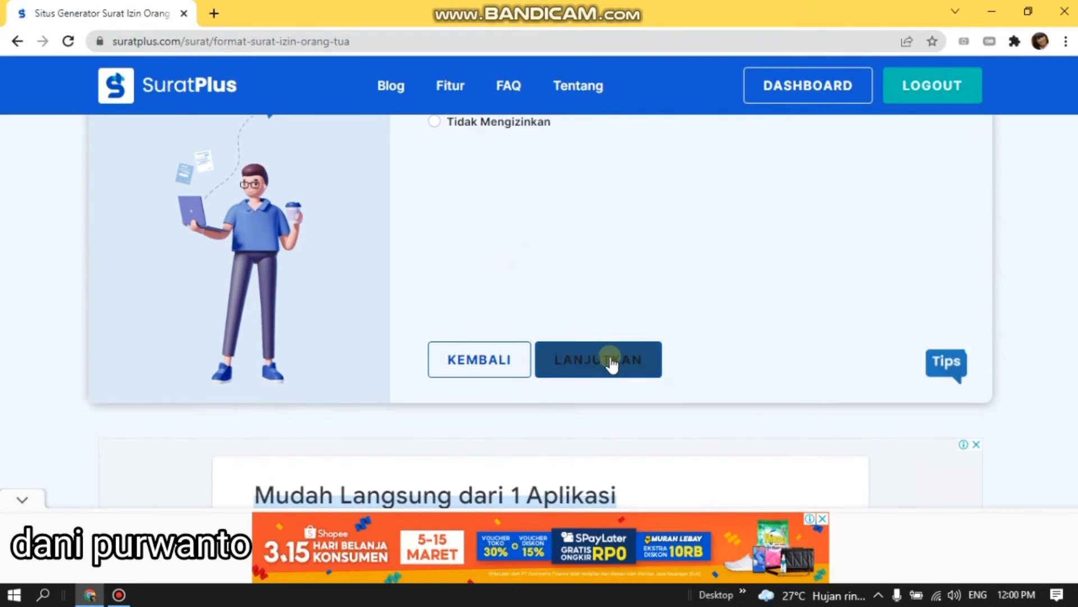
pyautogui.click(611, 358)
pyautogui.scroll(-2, 606, 382)
pyautogui.click(607, 367)
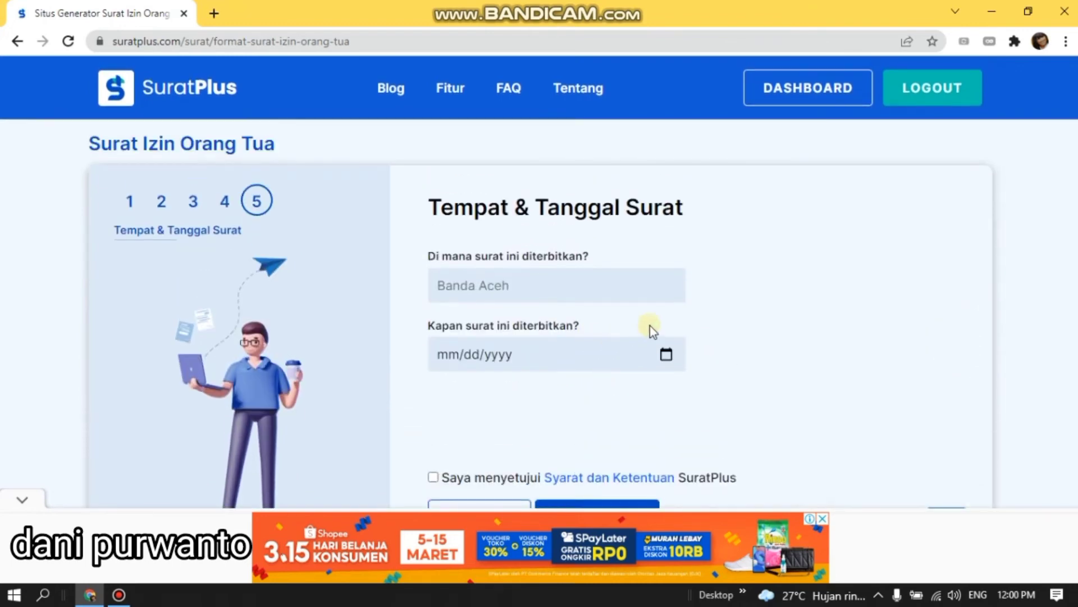
# Set the letter's place to Cirebon and its date to 03/09/2022
pyautogui.click(505, 287)
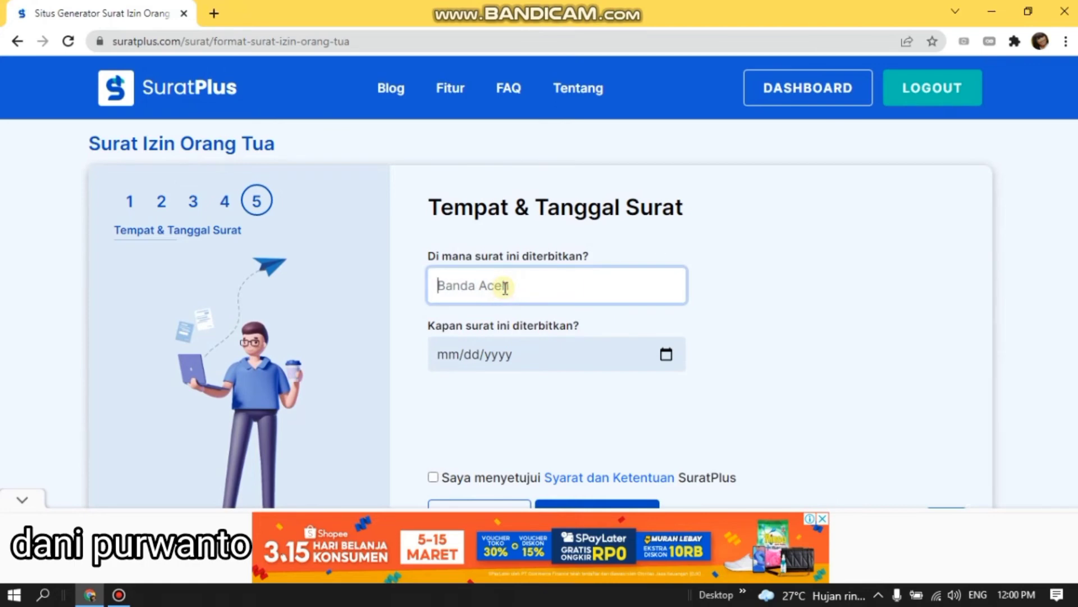
pyautogui.write('Cir')
pyautogui.write('ebon')
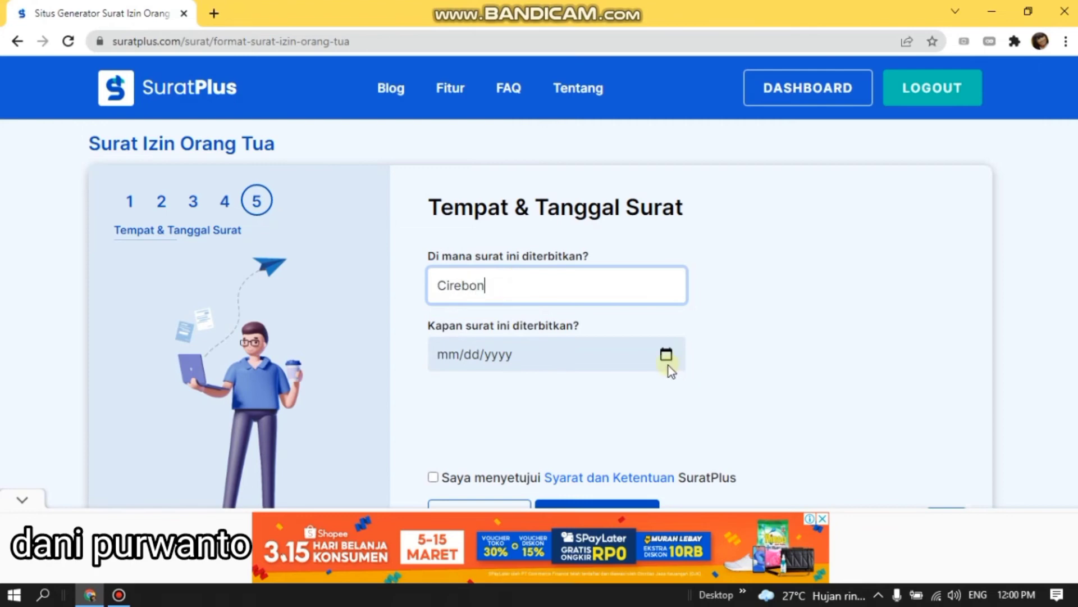
pyautogui.click(668, 358)
pyautogui.click(515, 207)
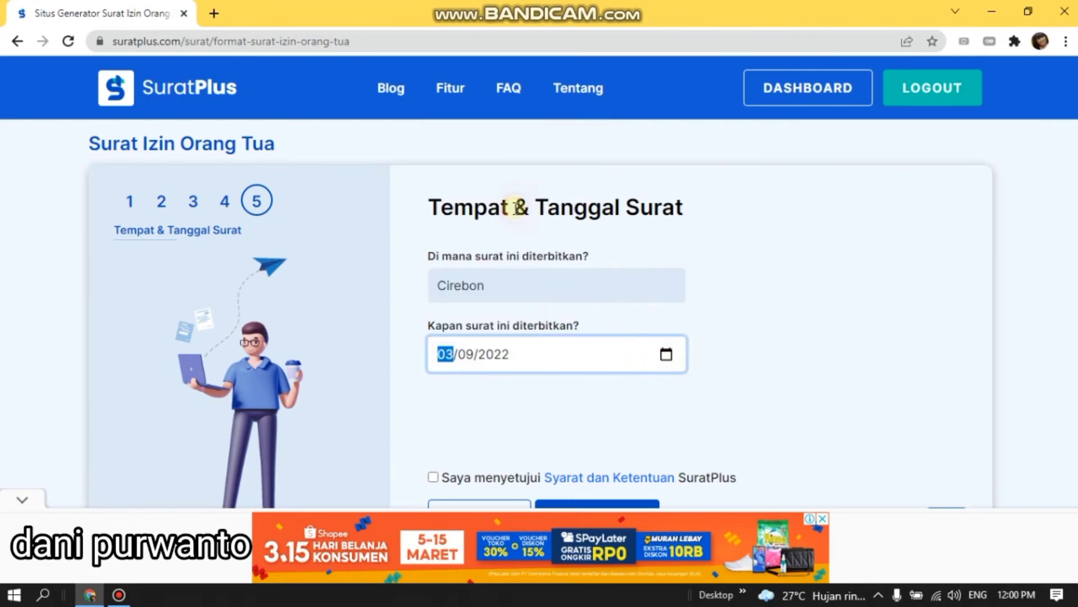
pyautogui.click(668, 355)
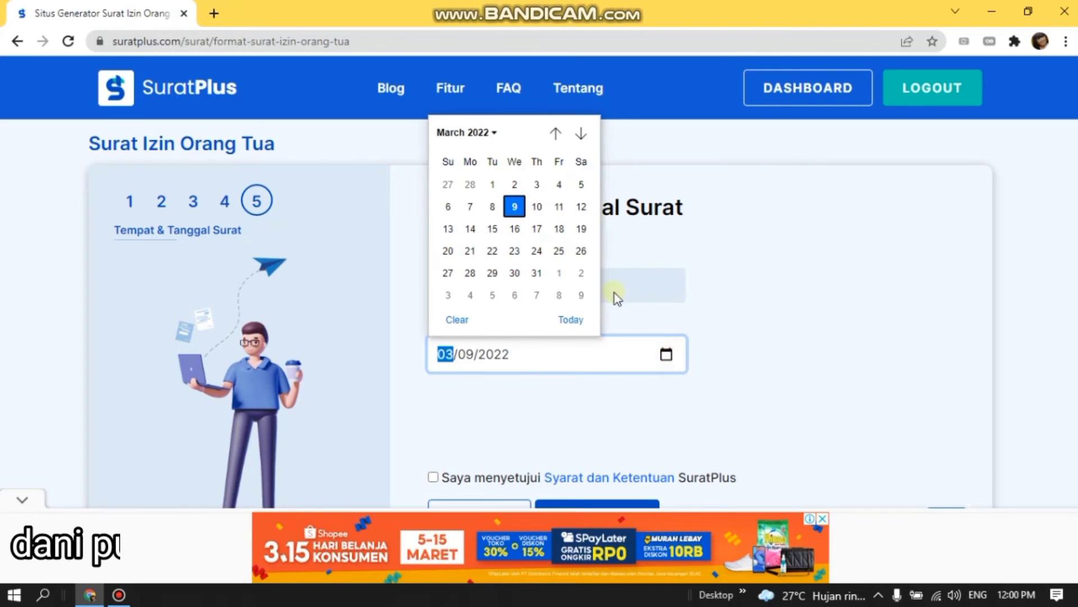
pyautogui.click(571, 333)
pyautogui.click(753, 361)
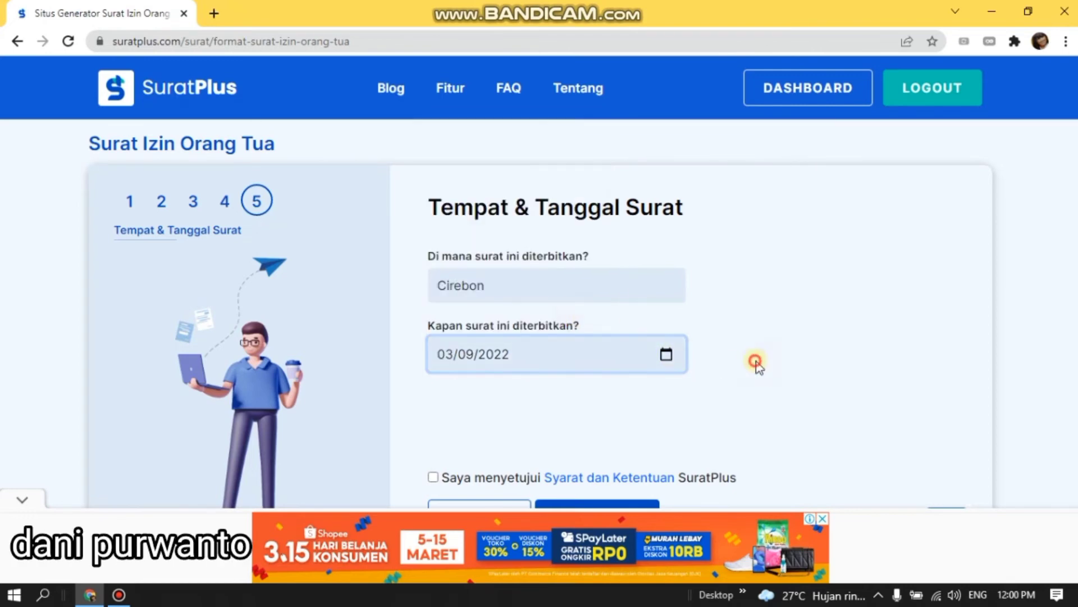
# Tick Saya menyetujui to accept the terms and bring up the letter preview
pyautogui.scroll(-3, 702, 381)
pyautogui.scroll(-1, 701, 381)
pyautogui.click(433, 240)
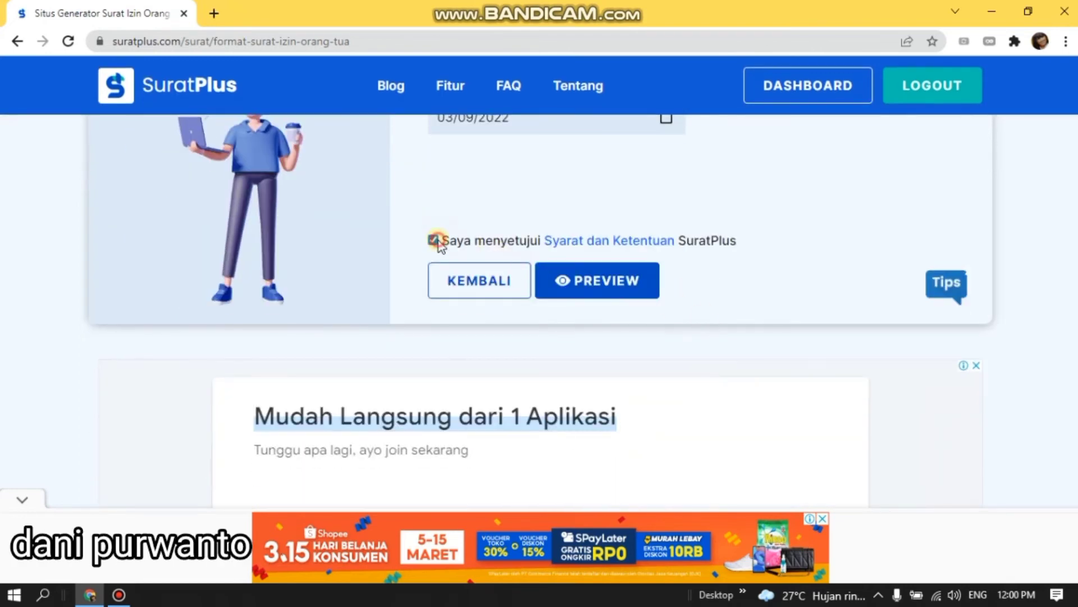
pyautogui.scroll(1, 573, 303)
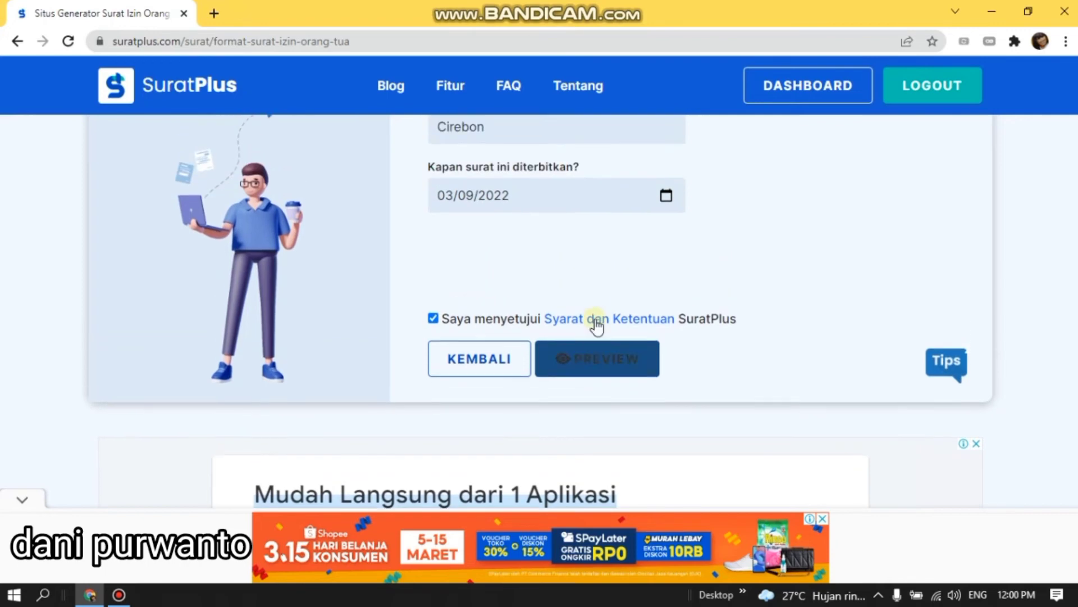
pyautogui.click(602, 366)
pyautogui.scroll(-2, 657, 314)
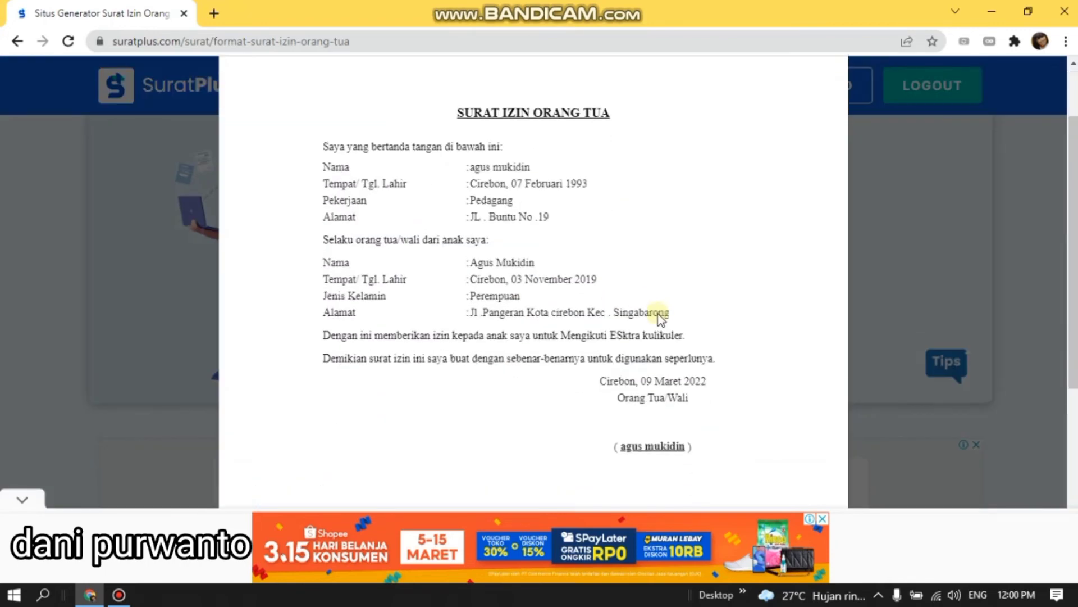
pyautogui.scroll(-1, 660, 320)
pyautogui.hotkey('ctrl', '-')
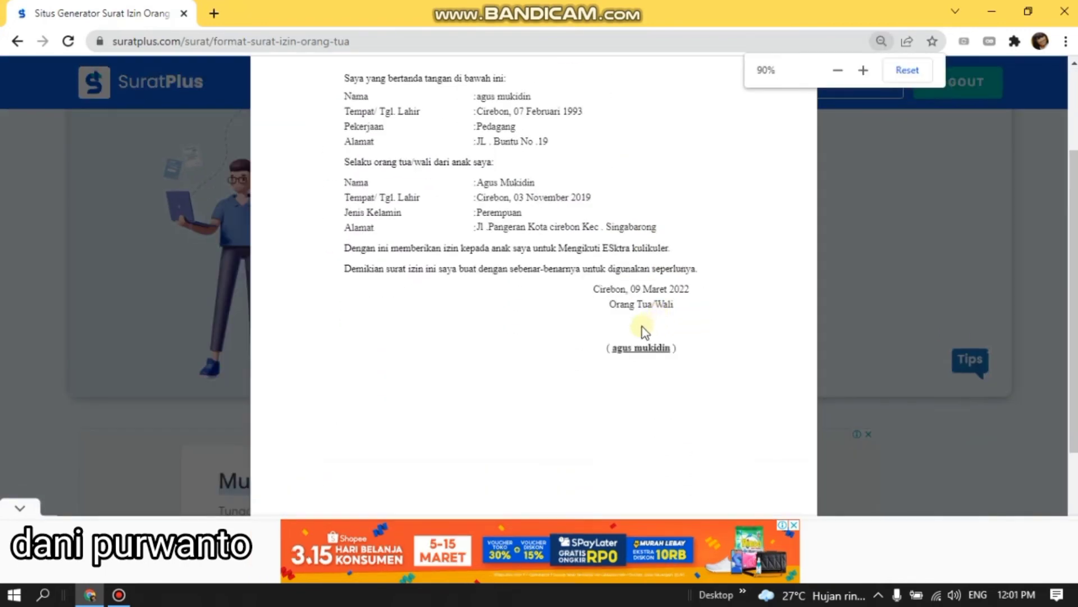
pyautogui.scroll(2, 548, 257)
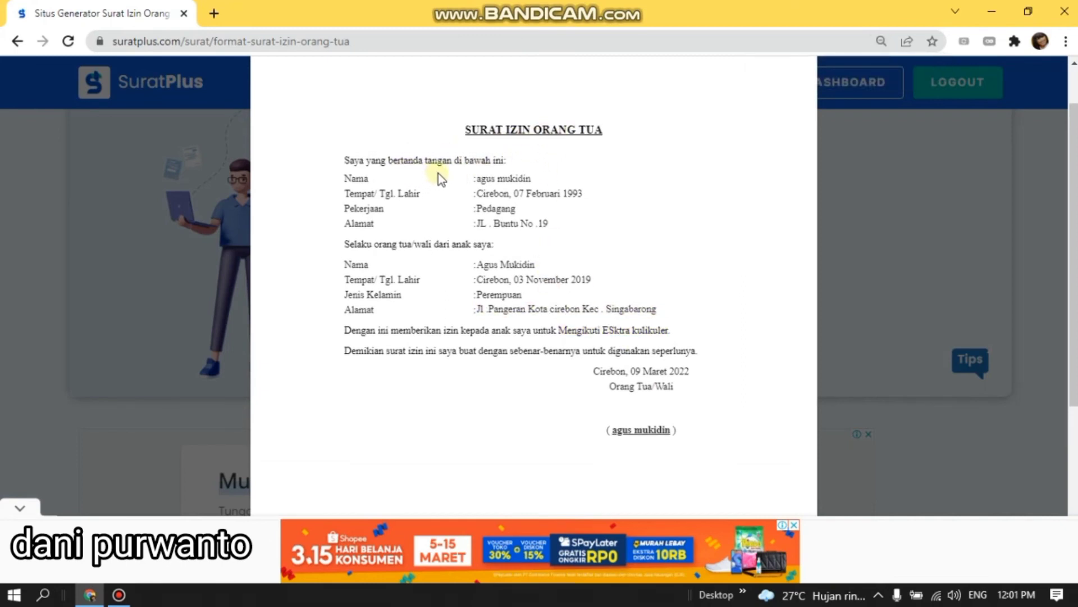
pyautogui.scroll(1, 441, 185)
pyautogui.scroll(-2, 466, 219)
pyautogui.scroll(-2, 494, 246)
pyautogui.scroll(2, 493, 244)
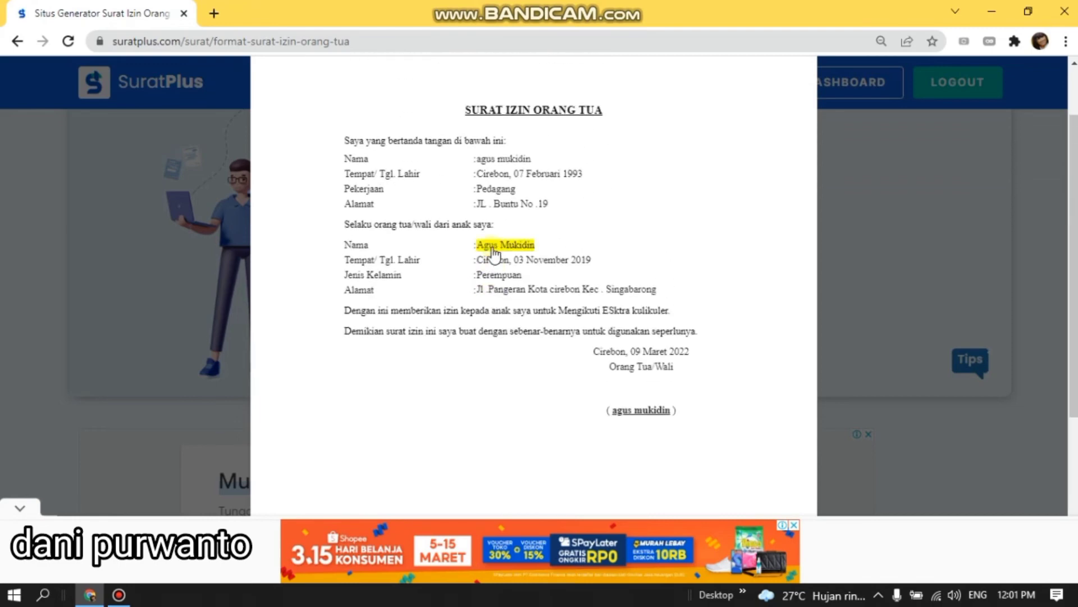
pyautogui.scroll(1, 483, 239)
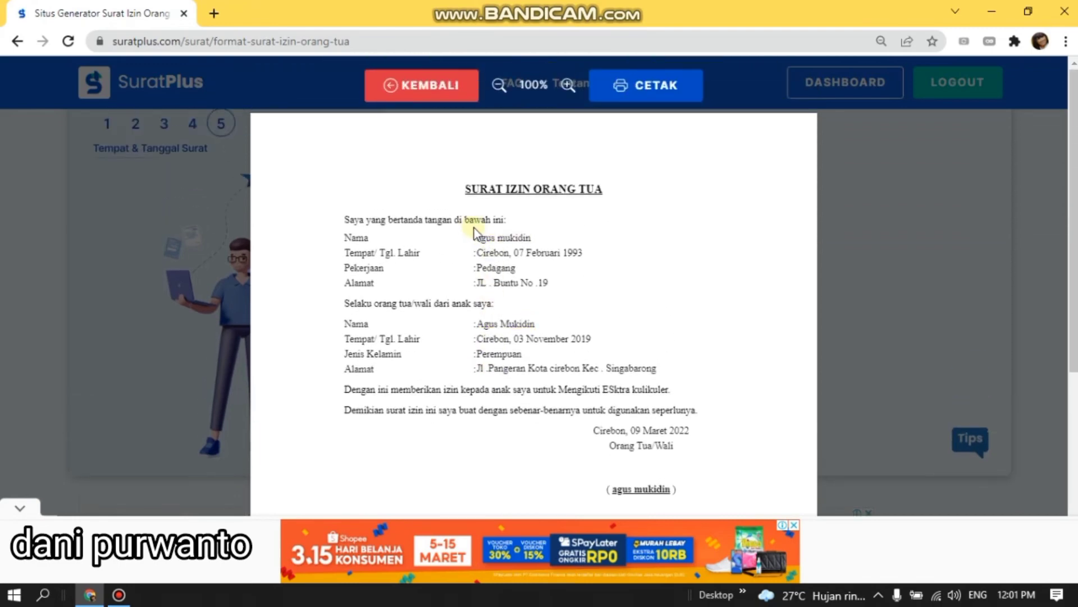
pyautogui.scroll(-1, 522, 247)
pyautogui.scroll(1, 525, 241)
pyautogui.scroll(-2, 525, 264)
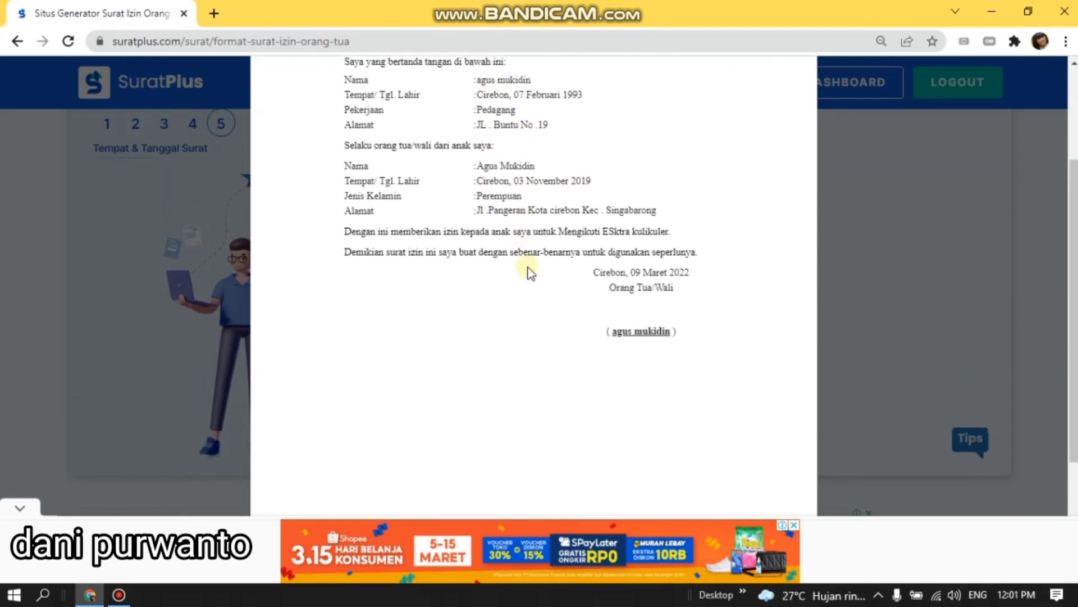
pyautogui.scroll(2, 590, 225)
pyautogui.click(635, 100)
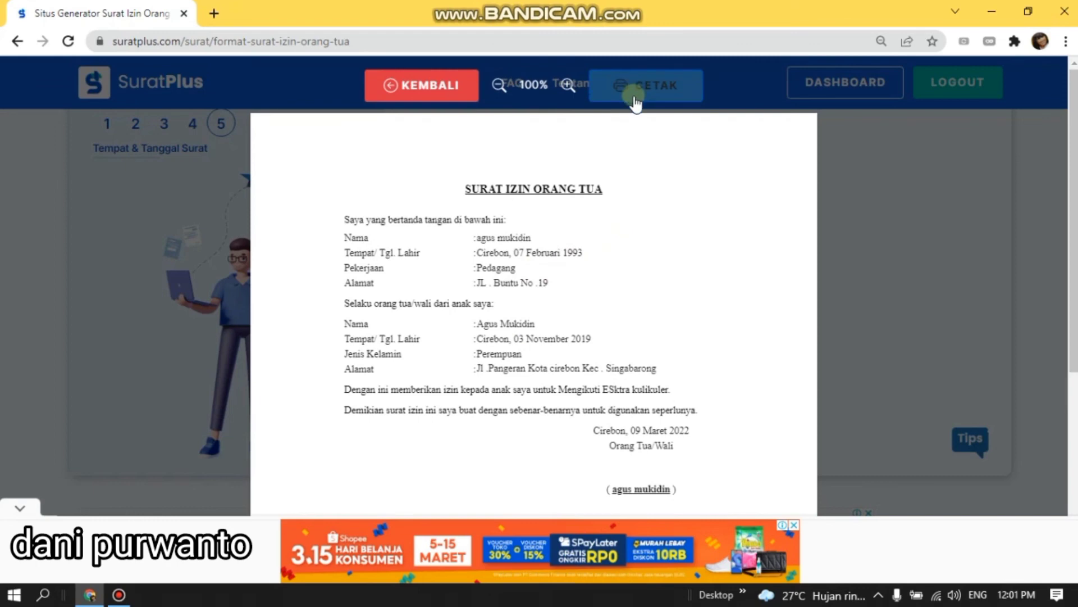
pyautogui.scroll(-3, 626, 226)
pyautogui.scroll(-2, 626, 264)
pyautogui.scroll(-1, 624, 298)
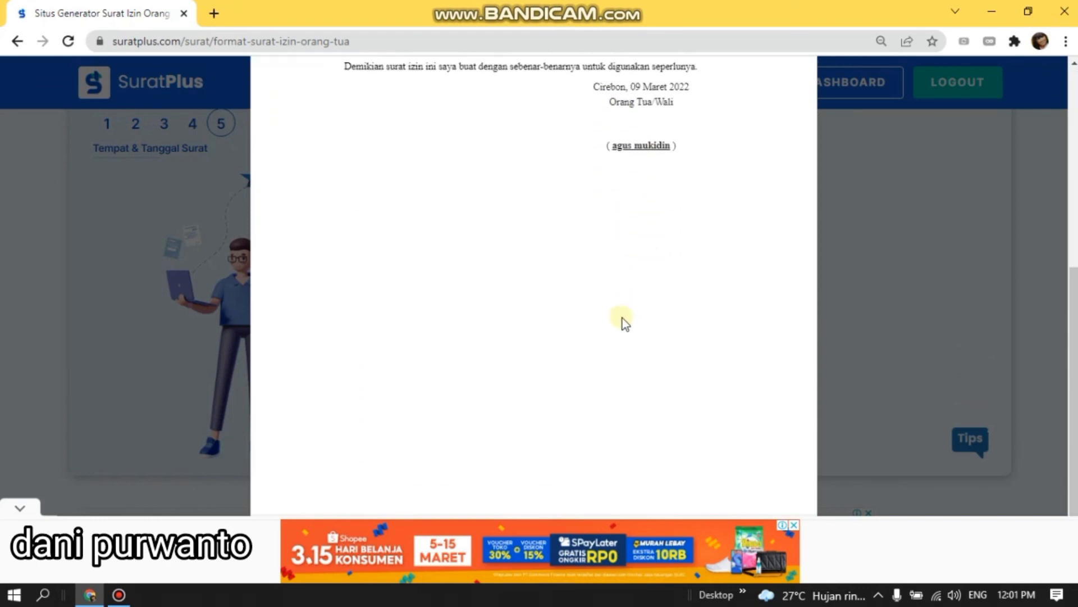
pyautogui.scroll(-3, 621, 326)
pyautogui.scroll(-3, 614, 354)
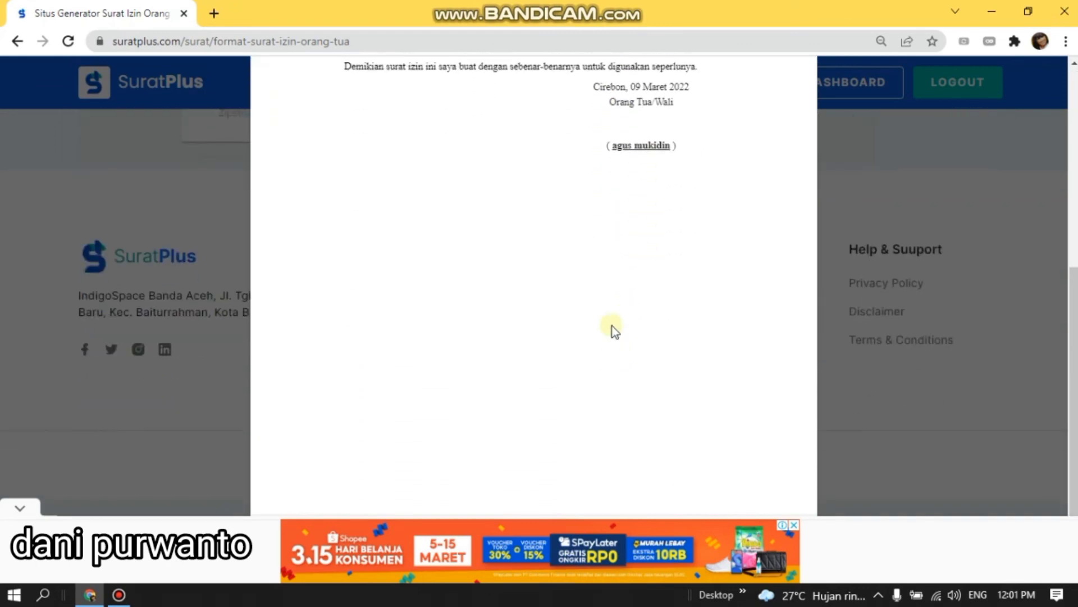
pyautogui.scroll(2, 653, 151)
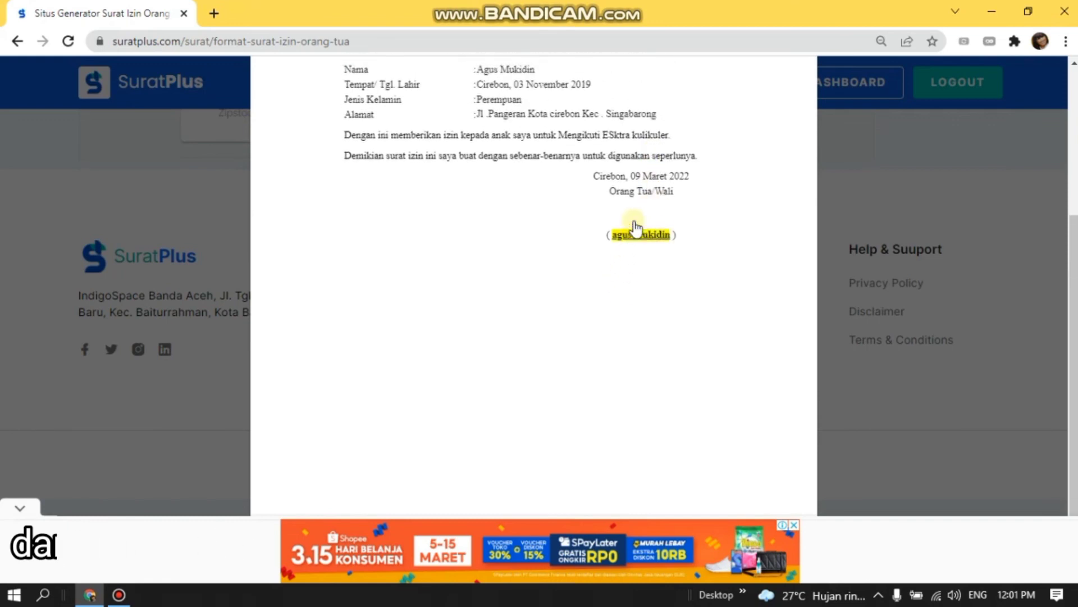
pyautogui.scroll(2, 638, 229)
pyautogui.scroll(2, 498, 202)
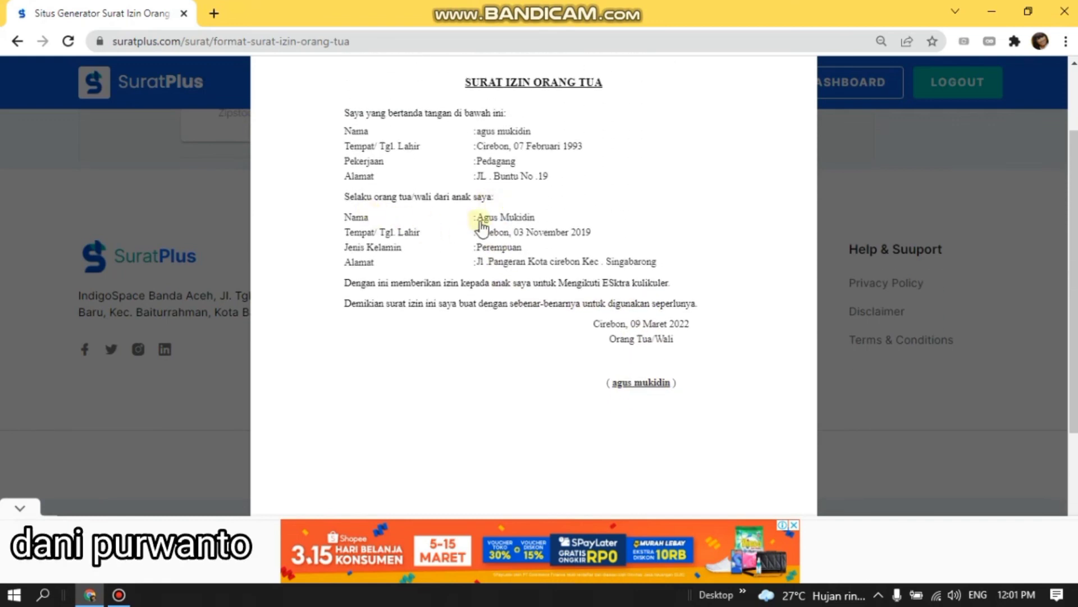
pyautogui.scroll(-1, 416, 169)
pyautogui.scroll(1, 410, 168)
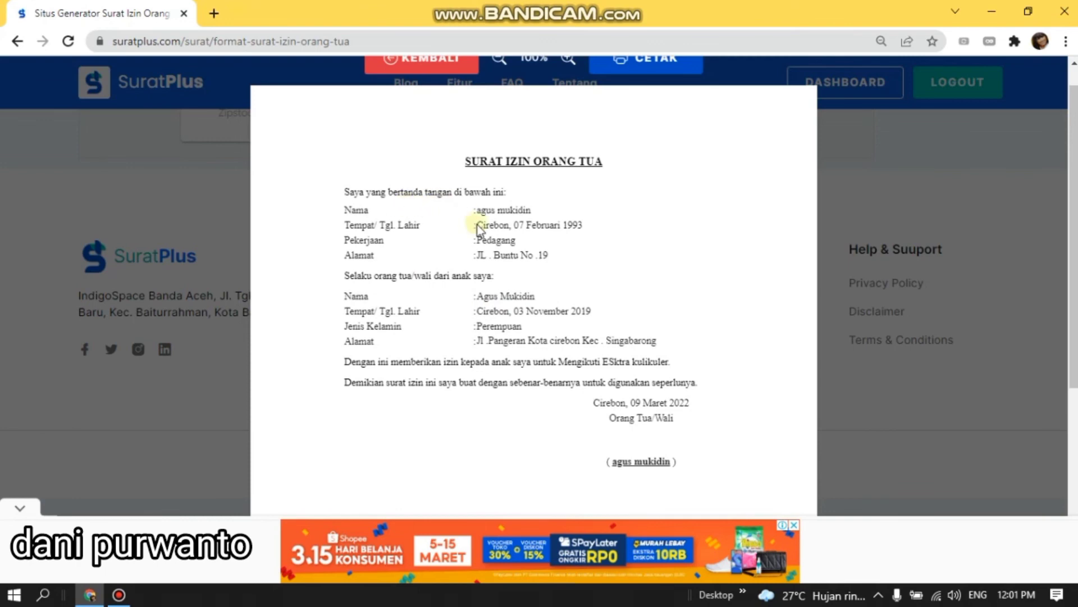
pyautogui.scroll(1, 494, 236)
pyautogui.scroll(3, 573, 208)
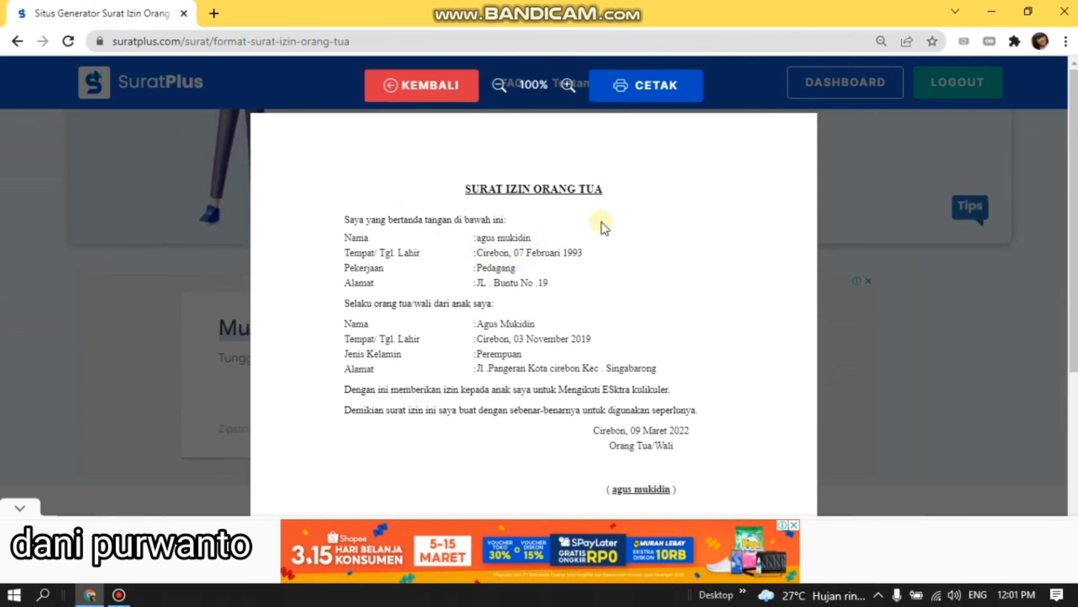
pyautogui.scroll(-3, 562, 326)
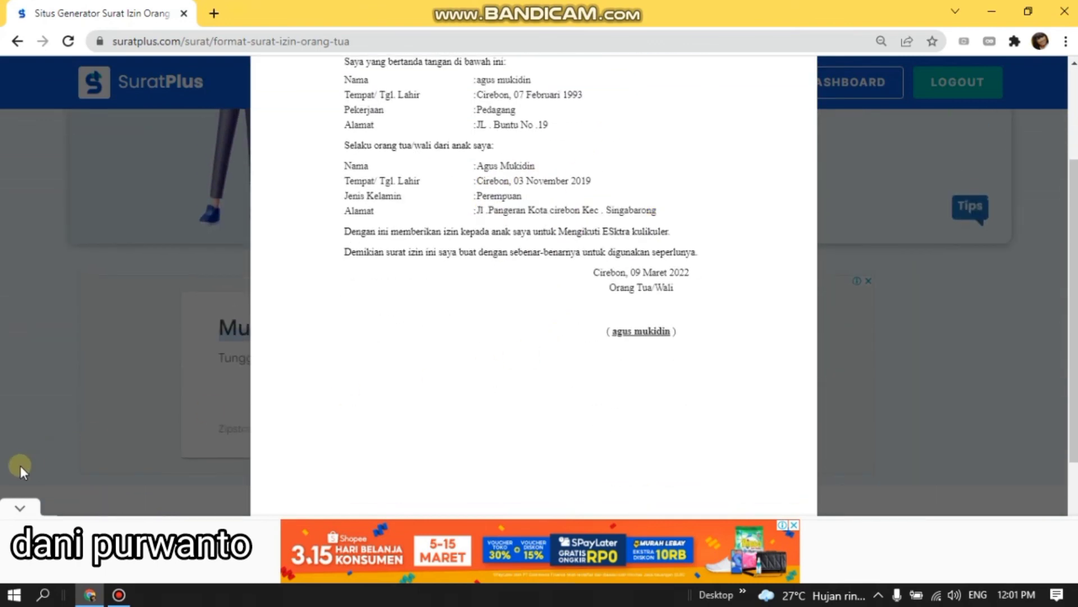
pyautogui.click(33, 505)
pyautogui.scroll(-1, 529, 385)
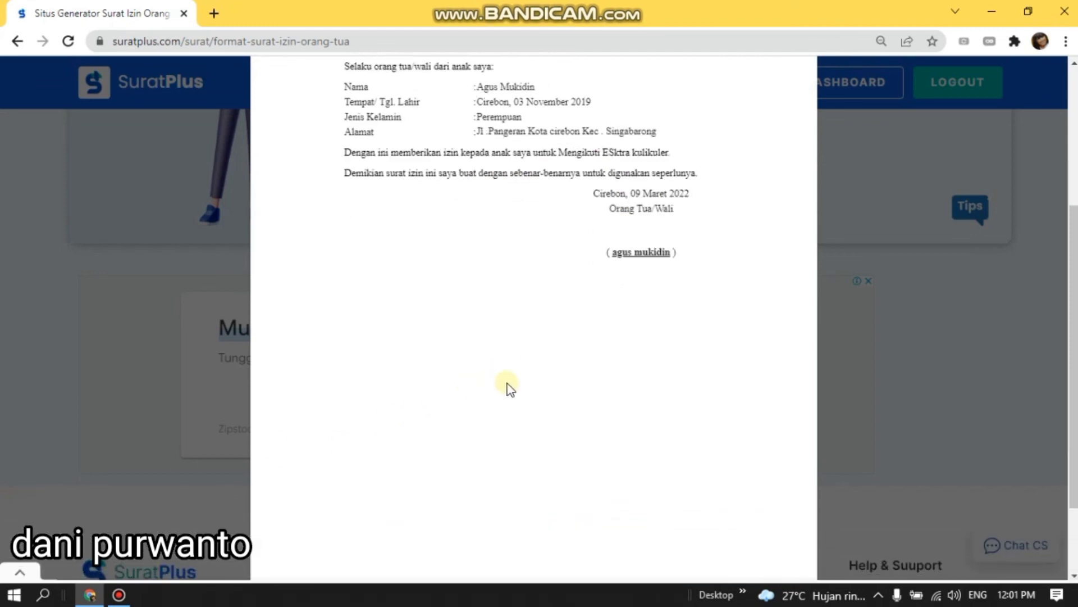
pyautogui.scroll(3, 507, 387)
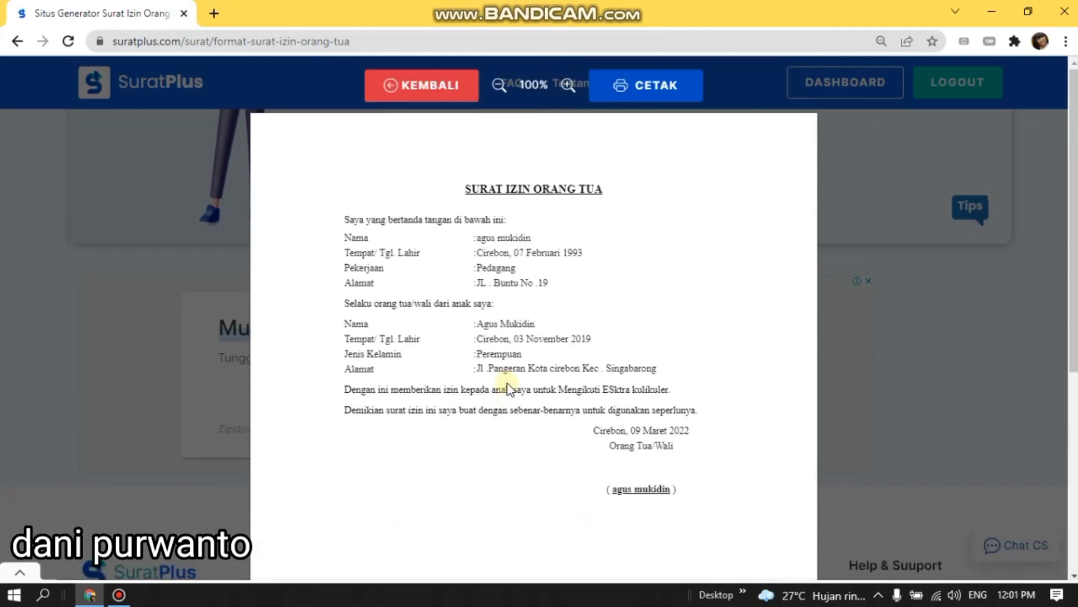